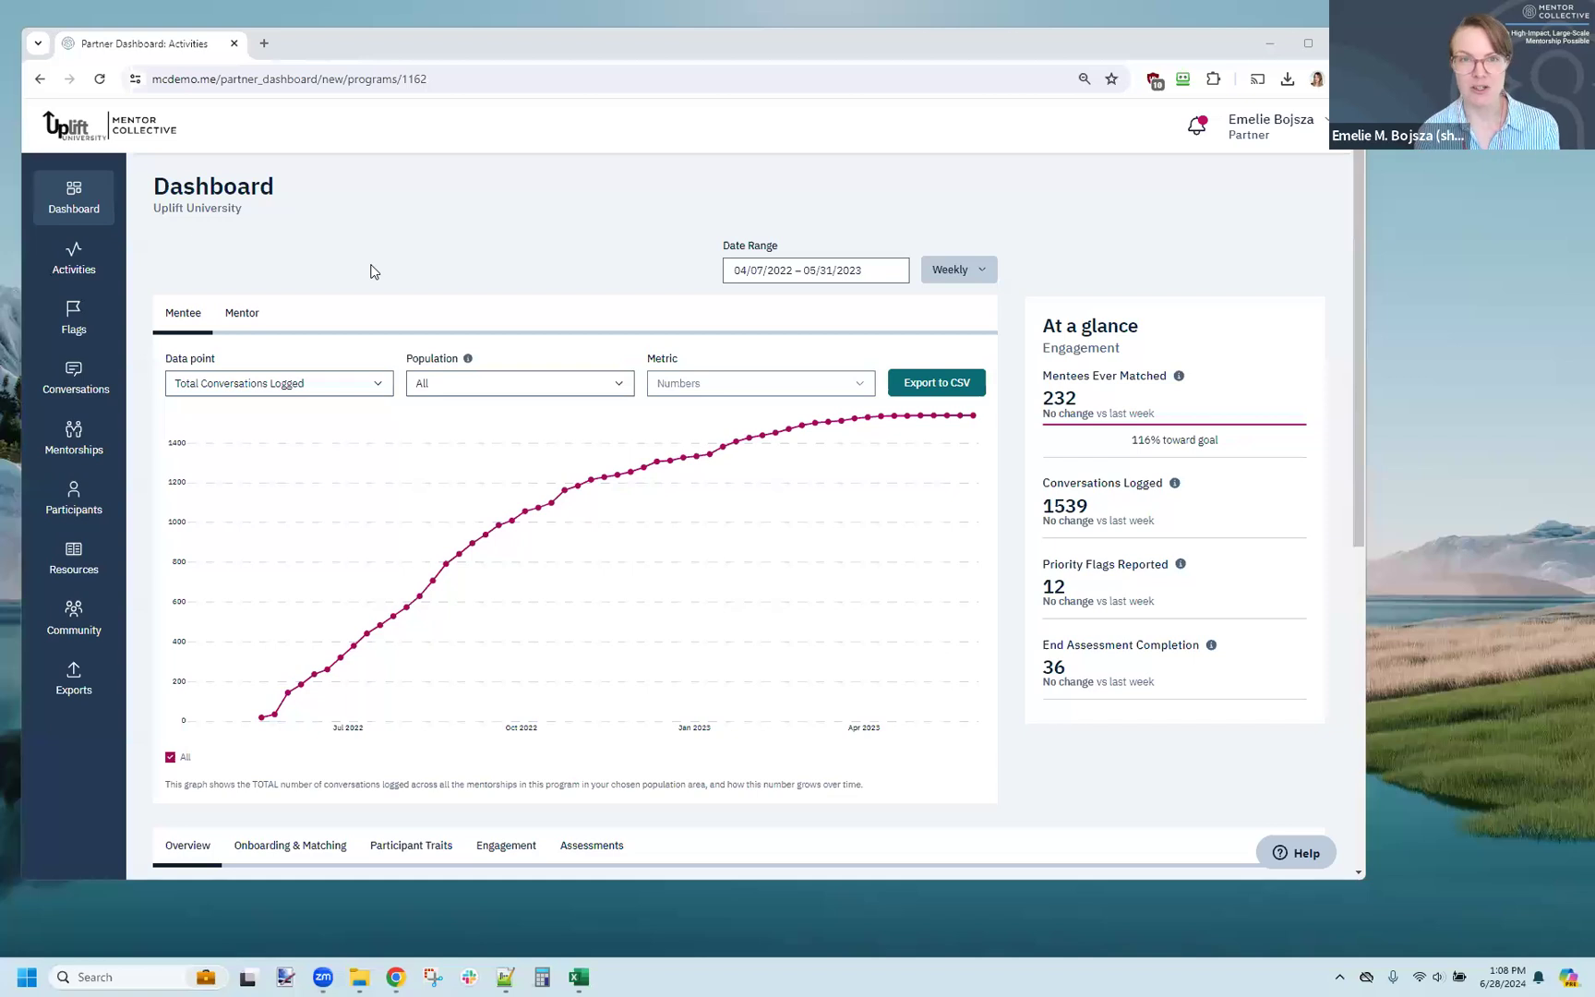
Step: View the program's Exports page, and filter the Mentorships list to pairs whose match status is Unmatched
left_click(74, 701)
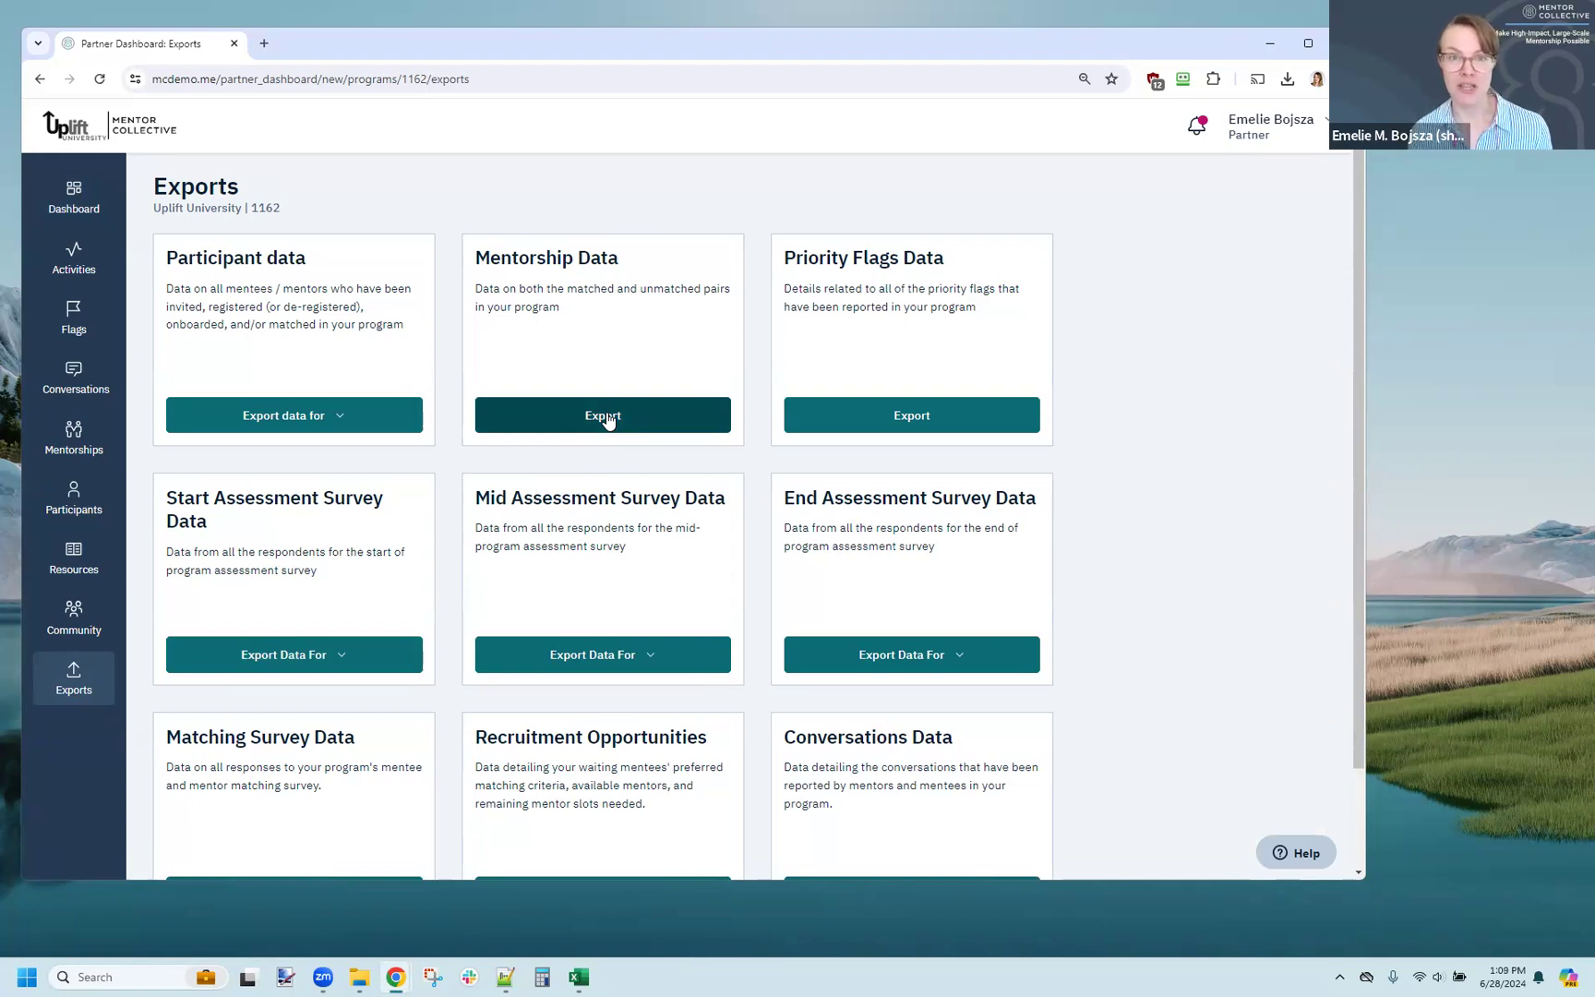
left_click(74, 444)
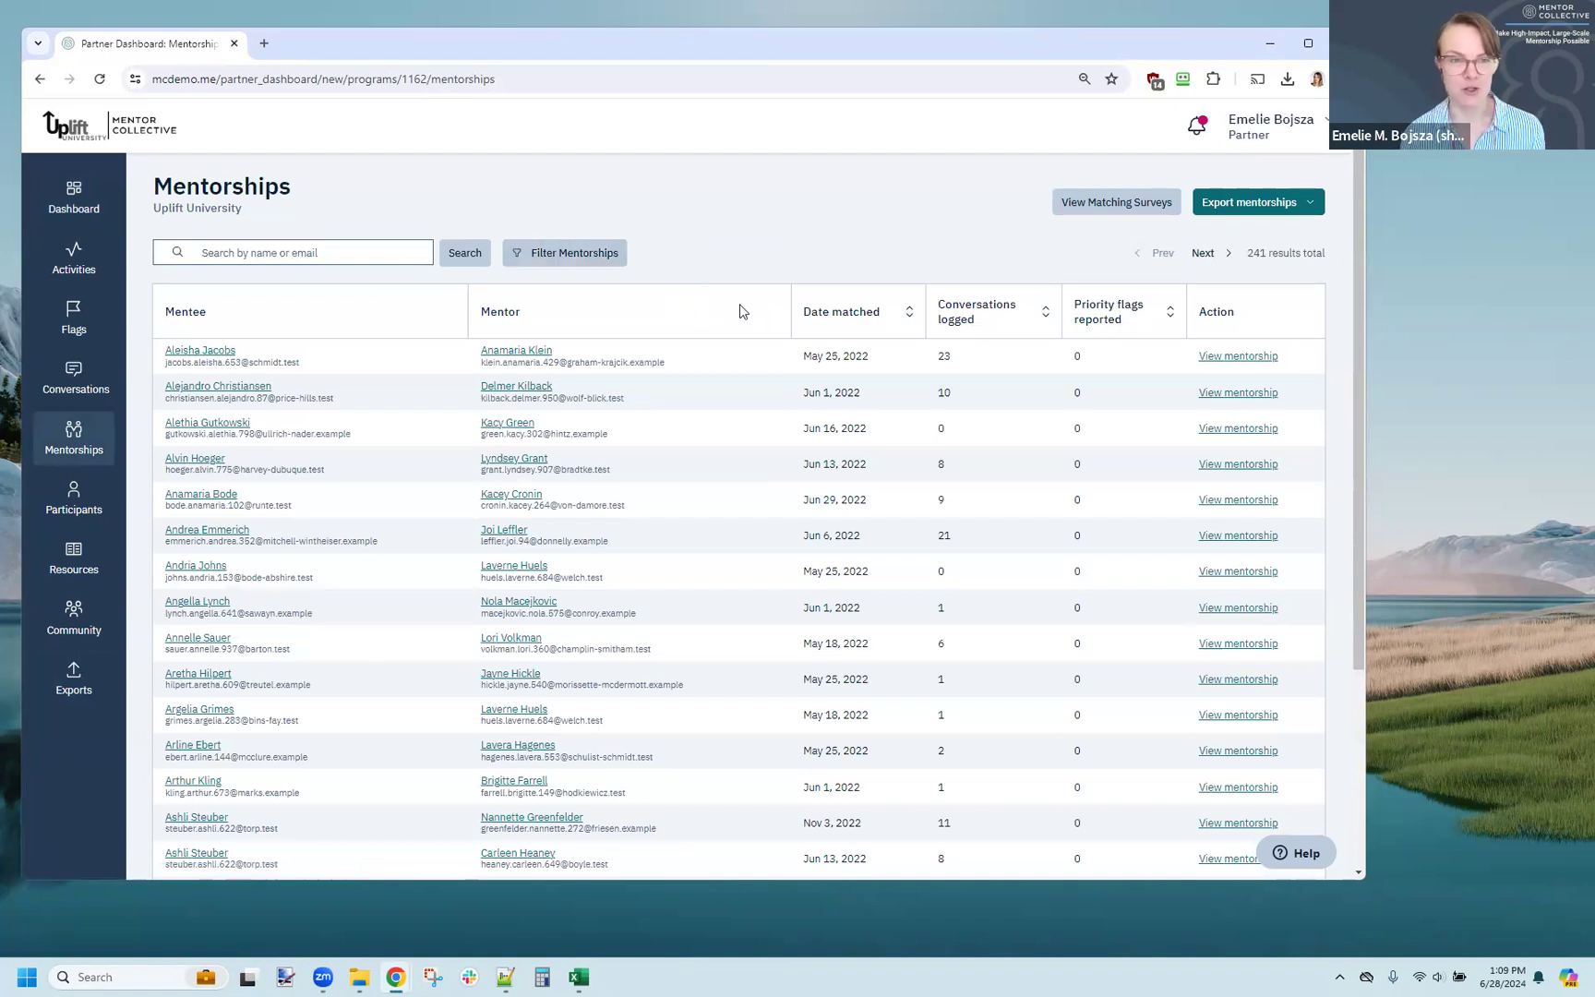
left_click(554, 253)
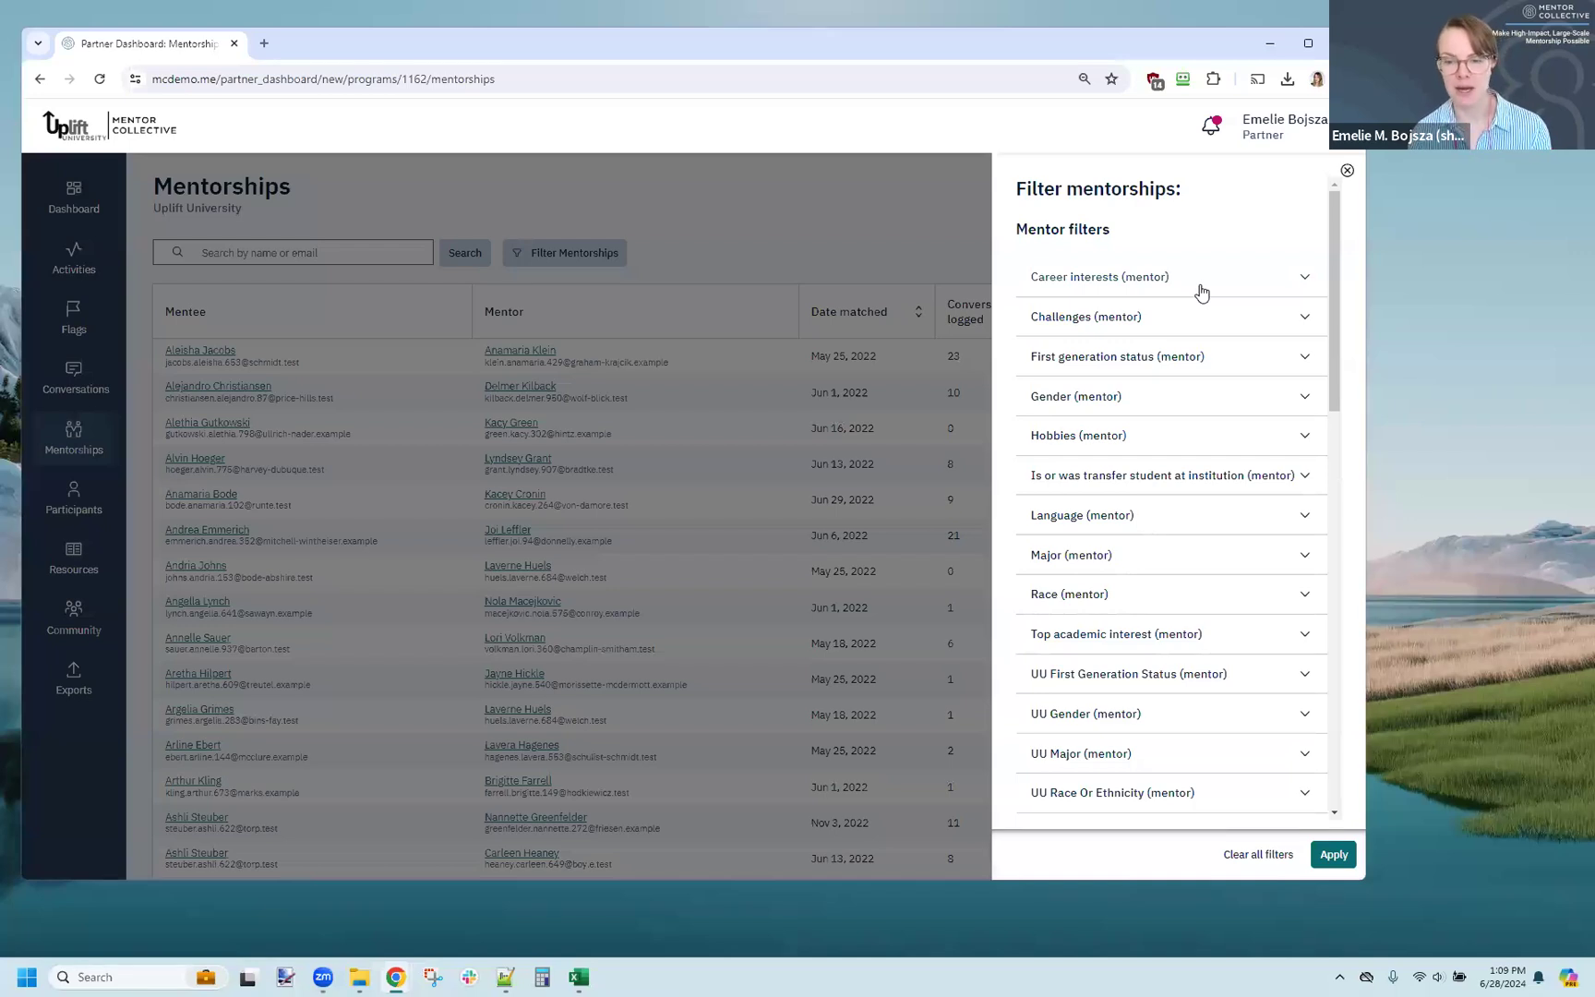
scroll(1178, 314, "down", 4)
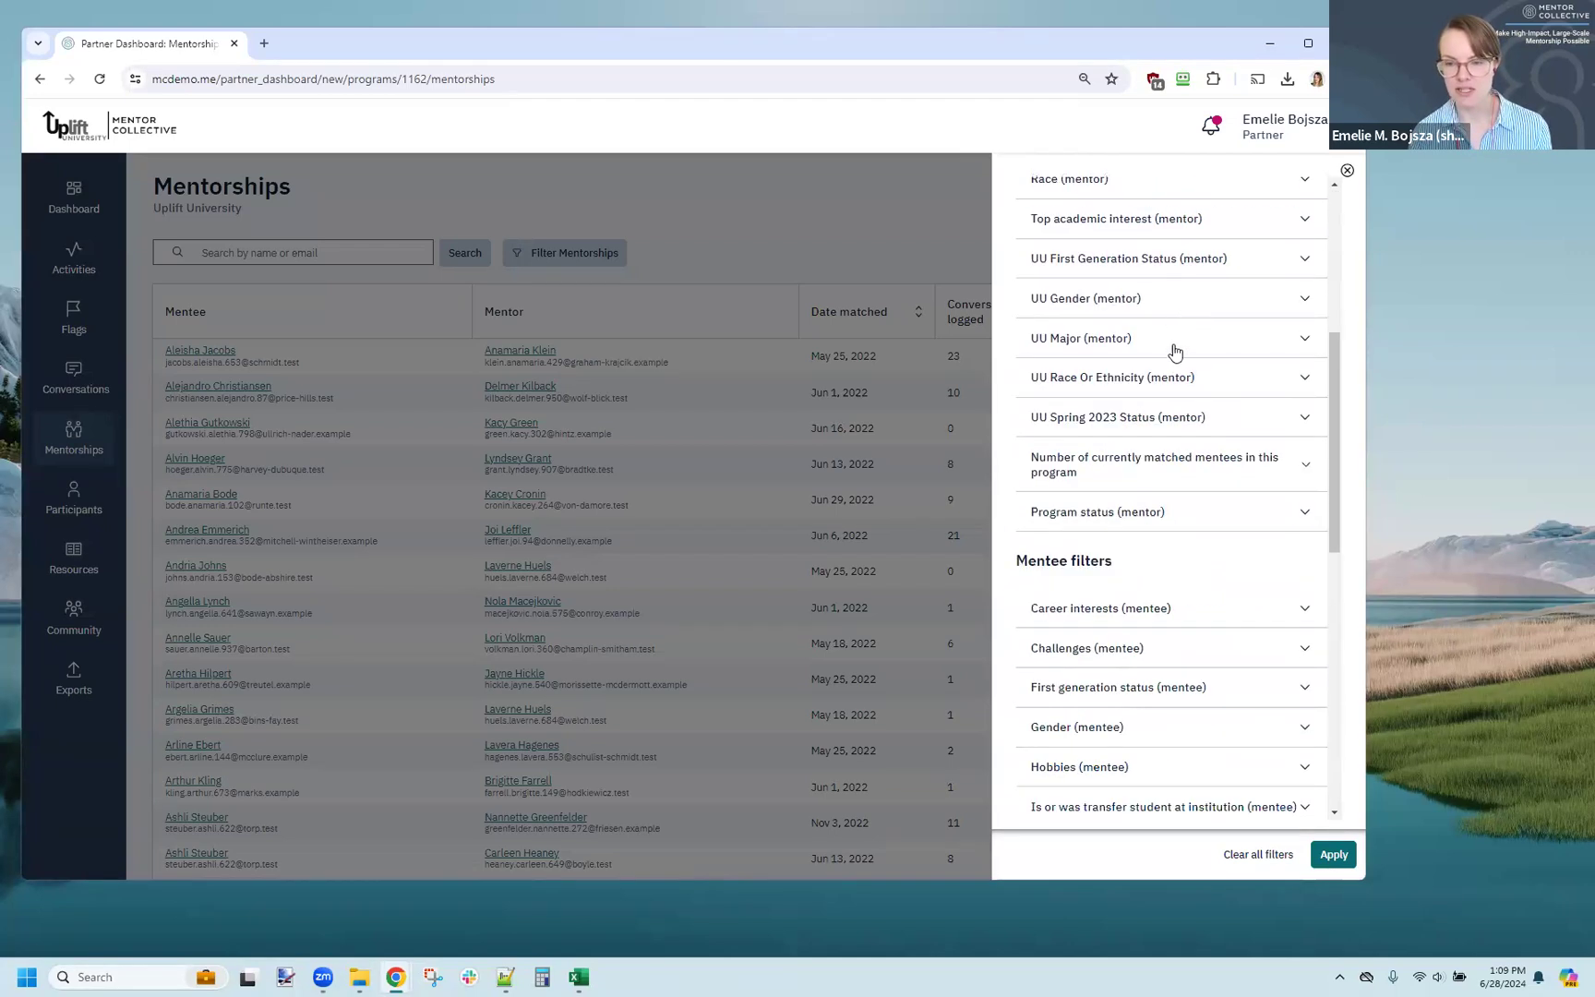
scroll(1168, 396, "down", 7)
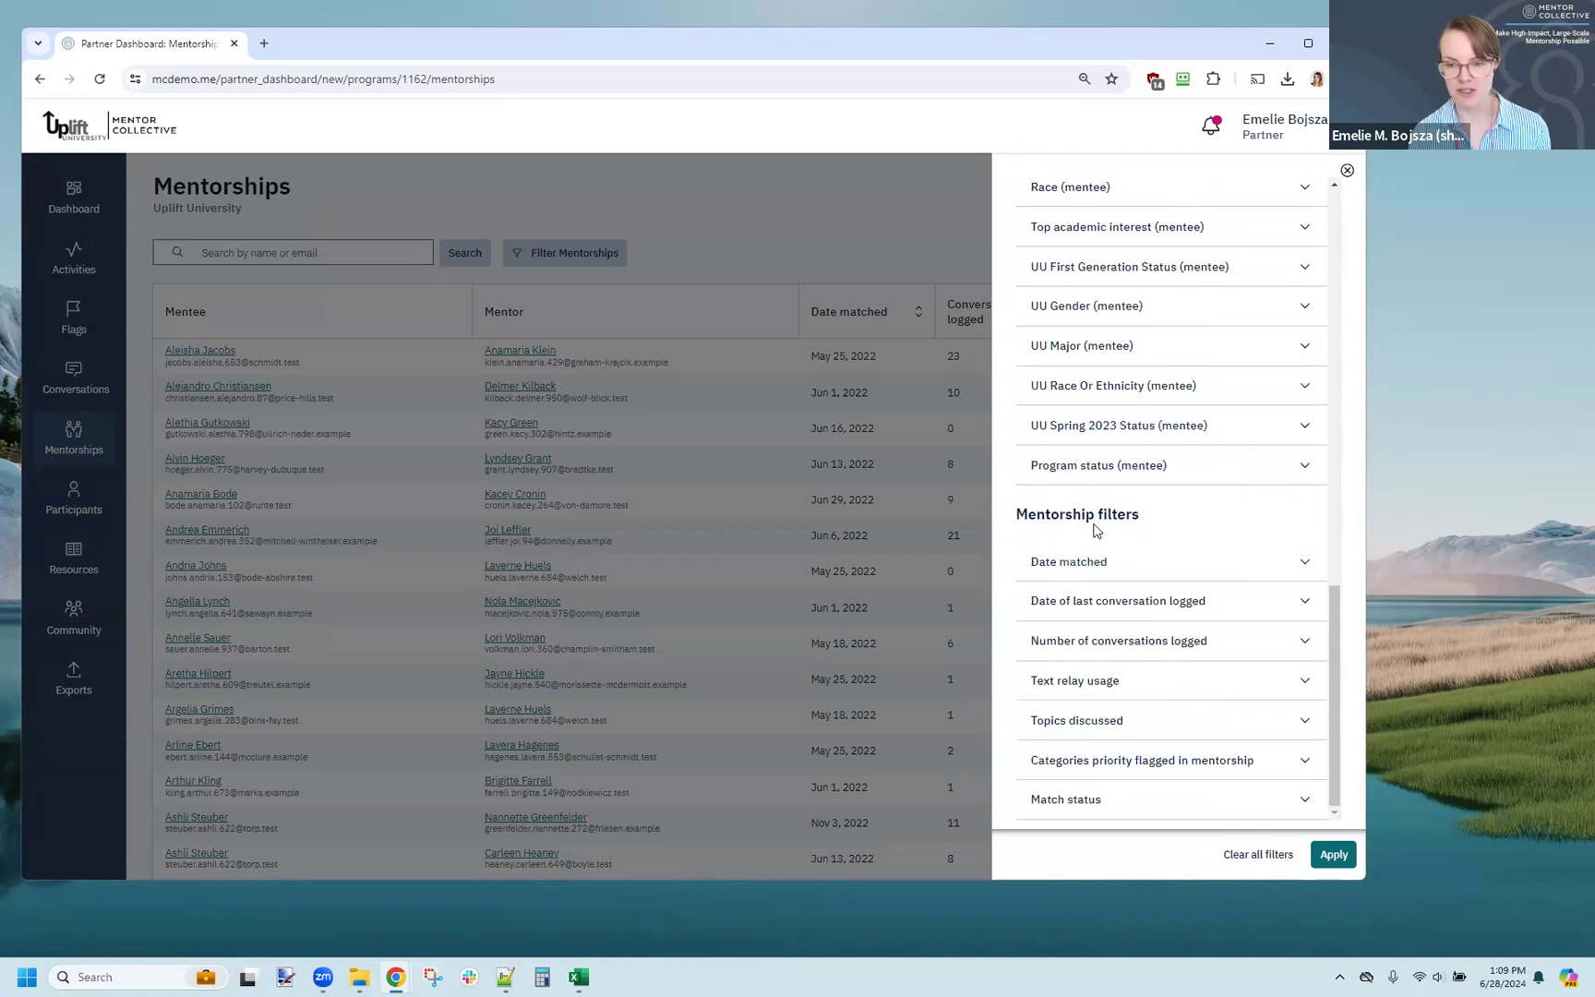
left_click(1074, 803)
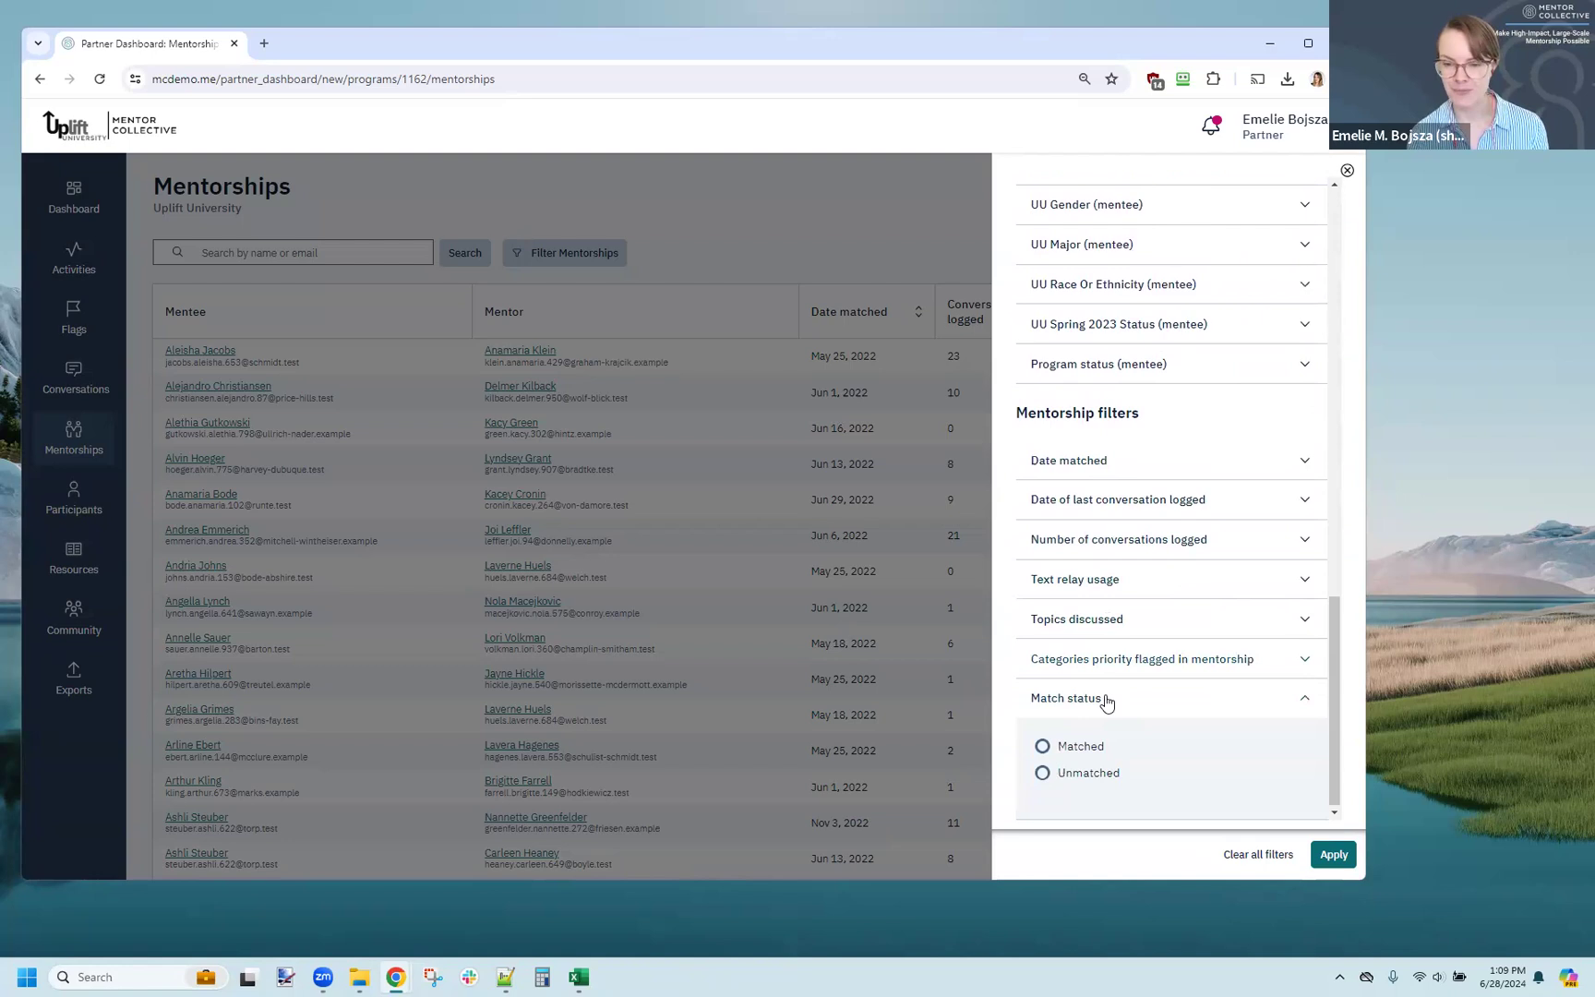
left_click(1081, 772)
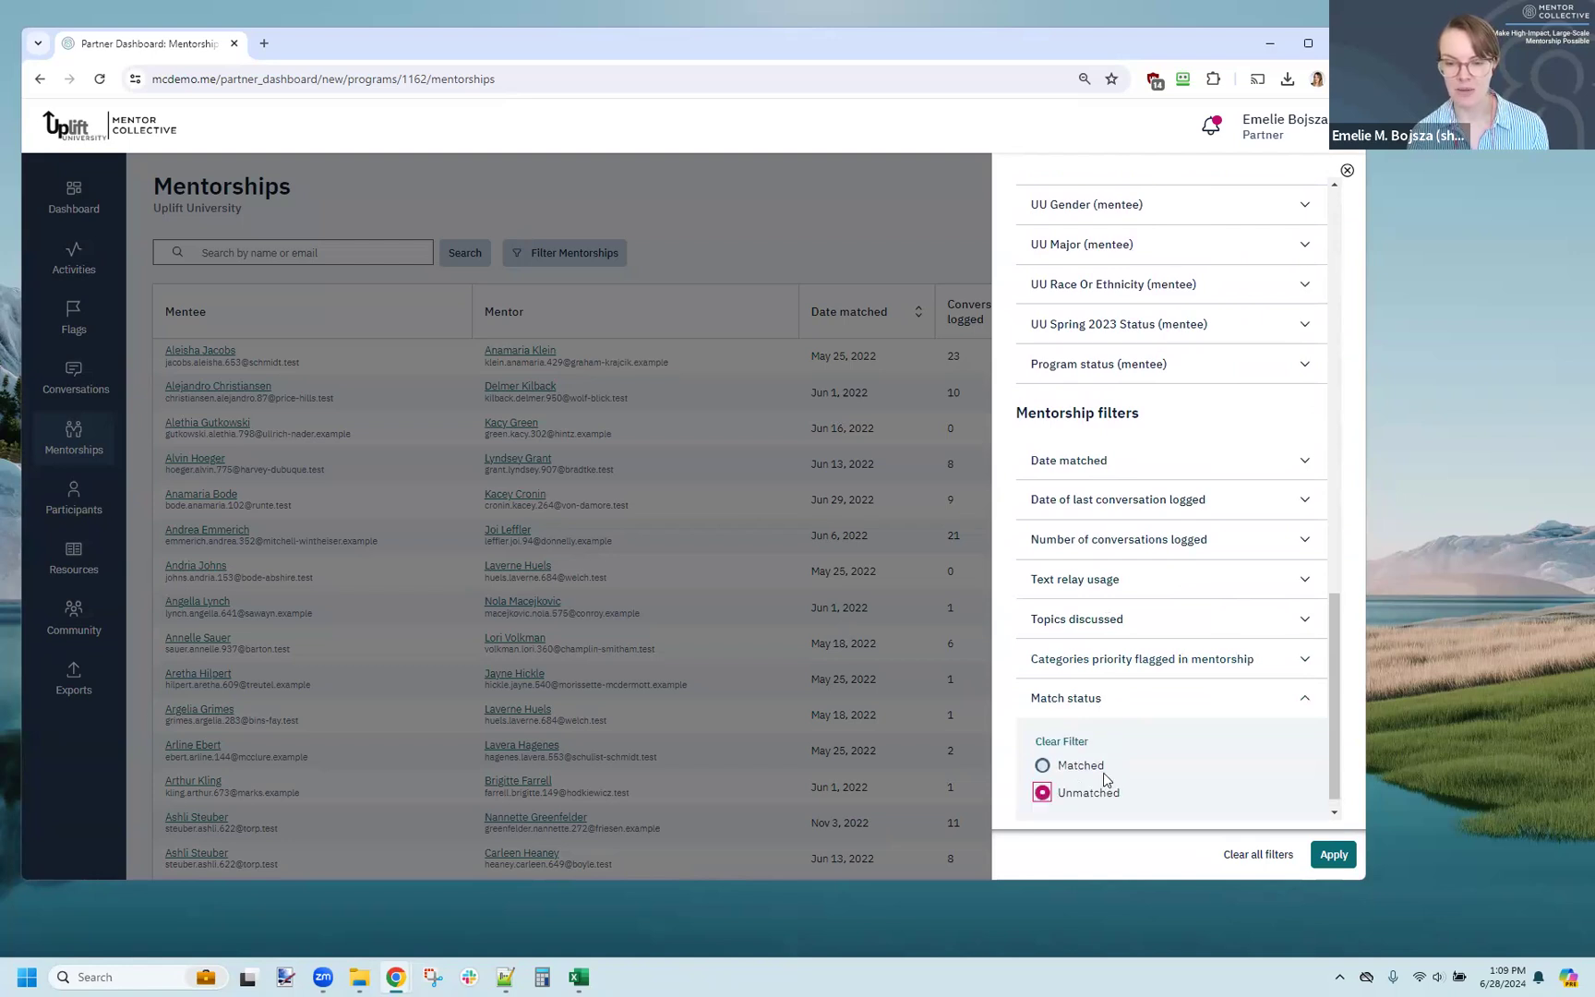
left_click(1334, 857)
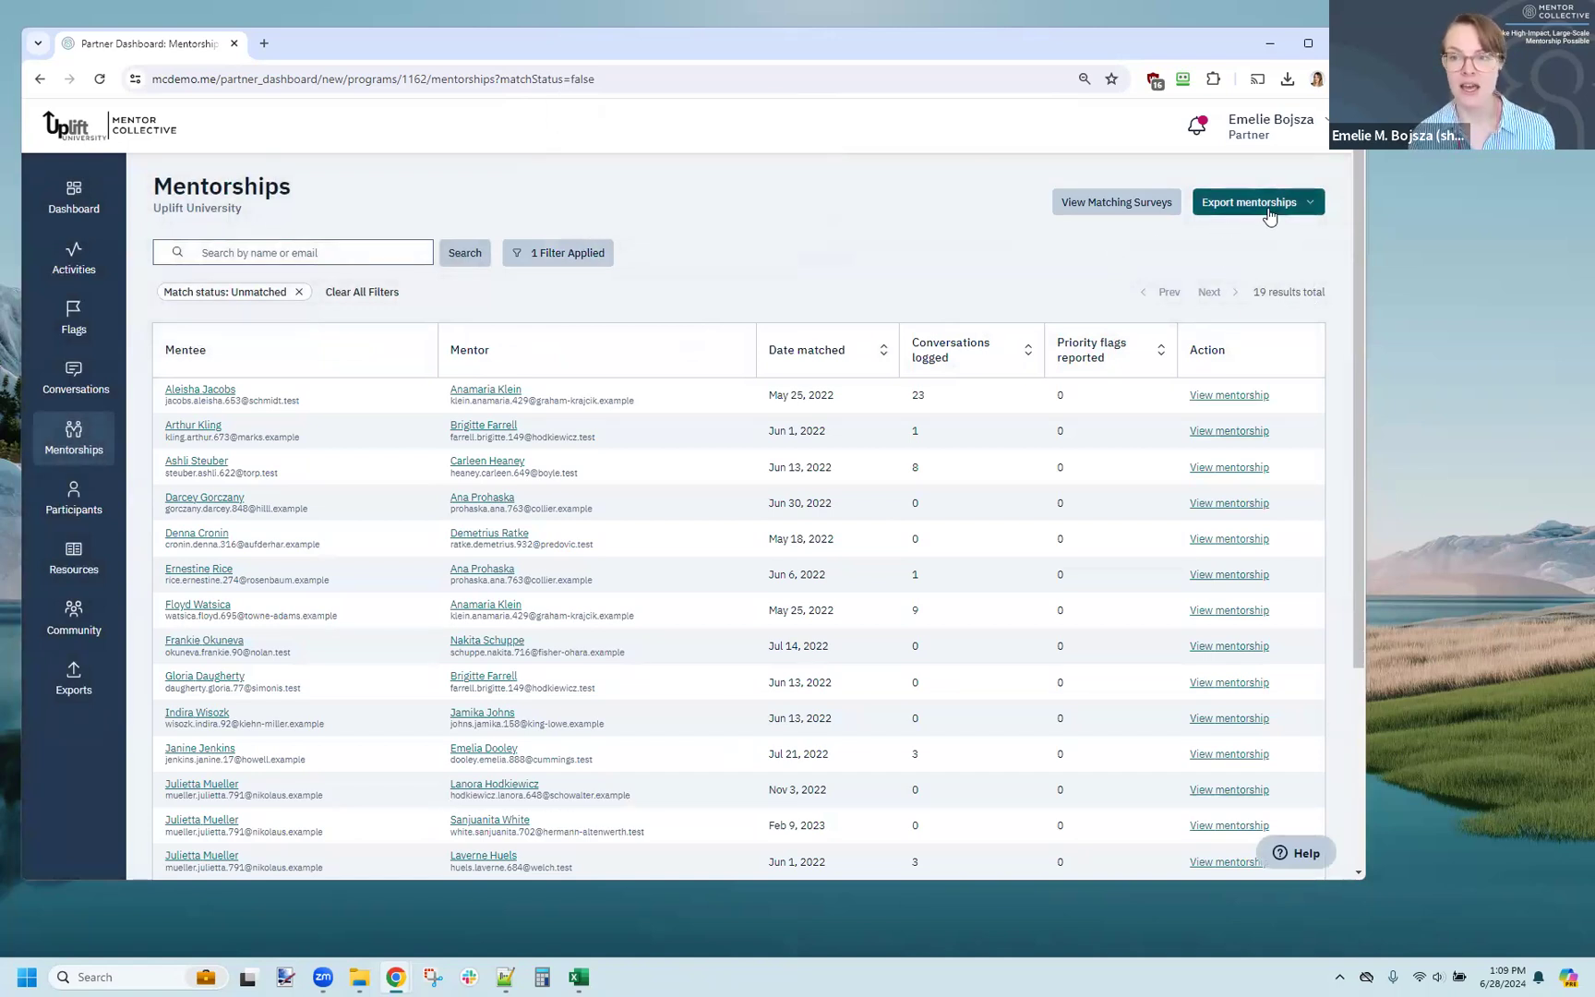
Step: Check the export options for mentorships, and switch to the Excel workbook DATA - Unmatch Reasons to highlight its Unmatched statuses in G2:G21
left_click(1312, 211)
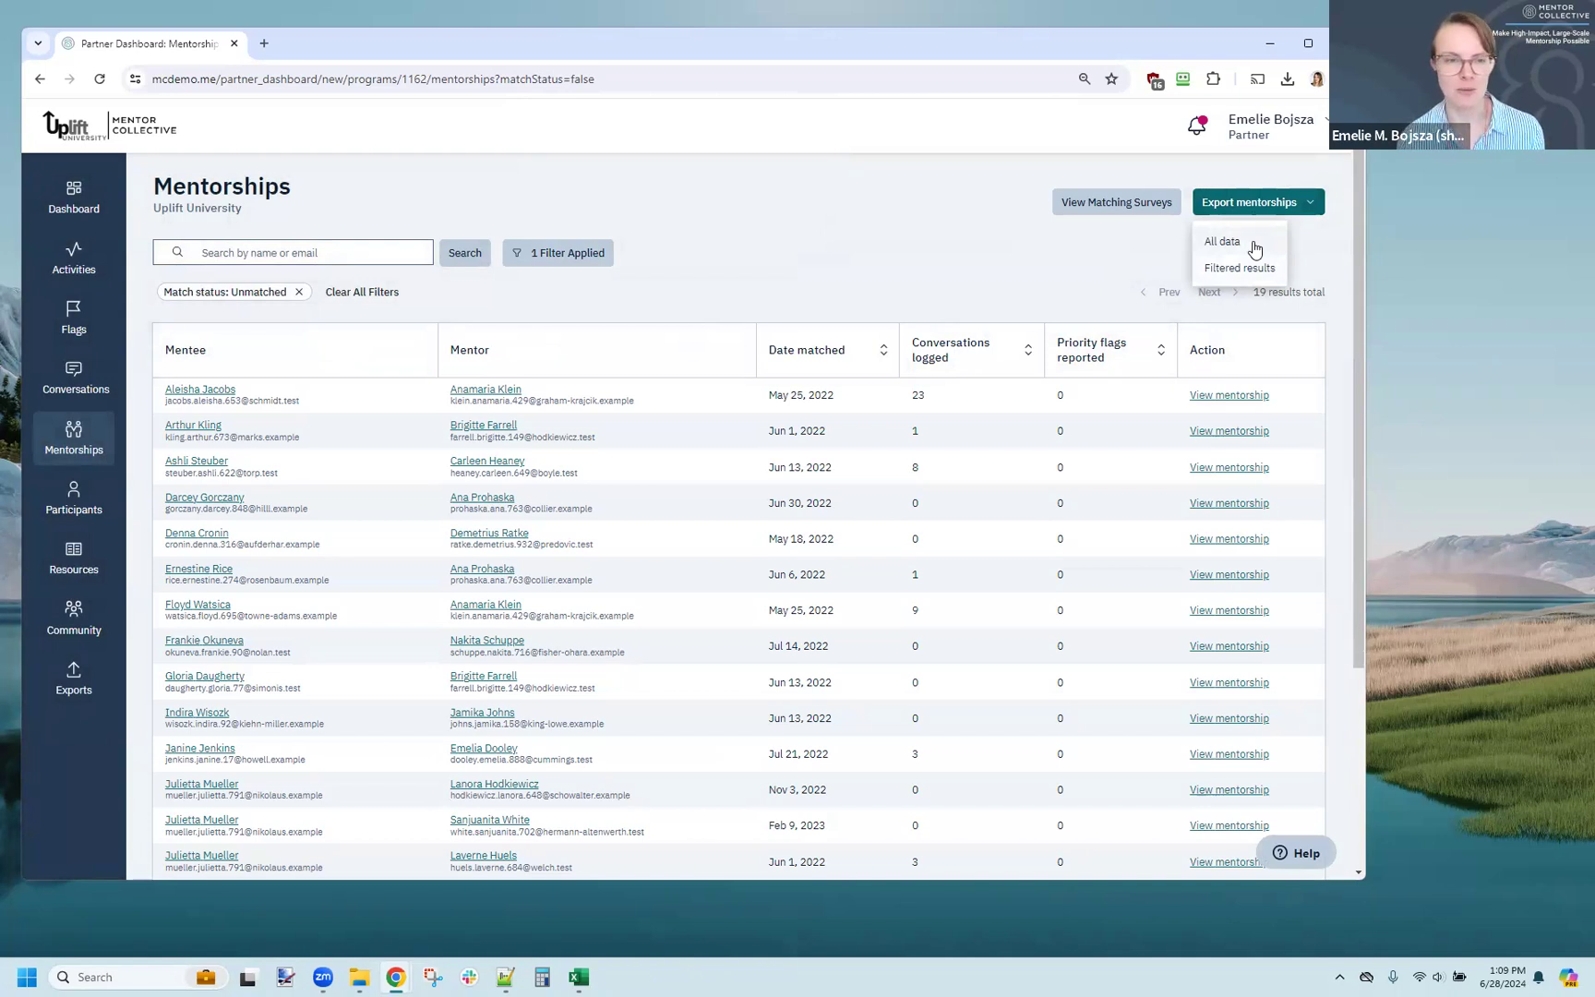
left_click(749, 297)
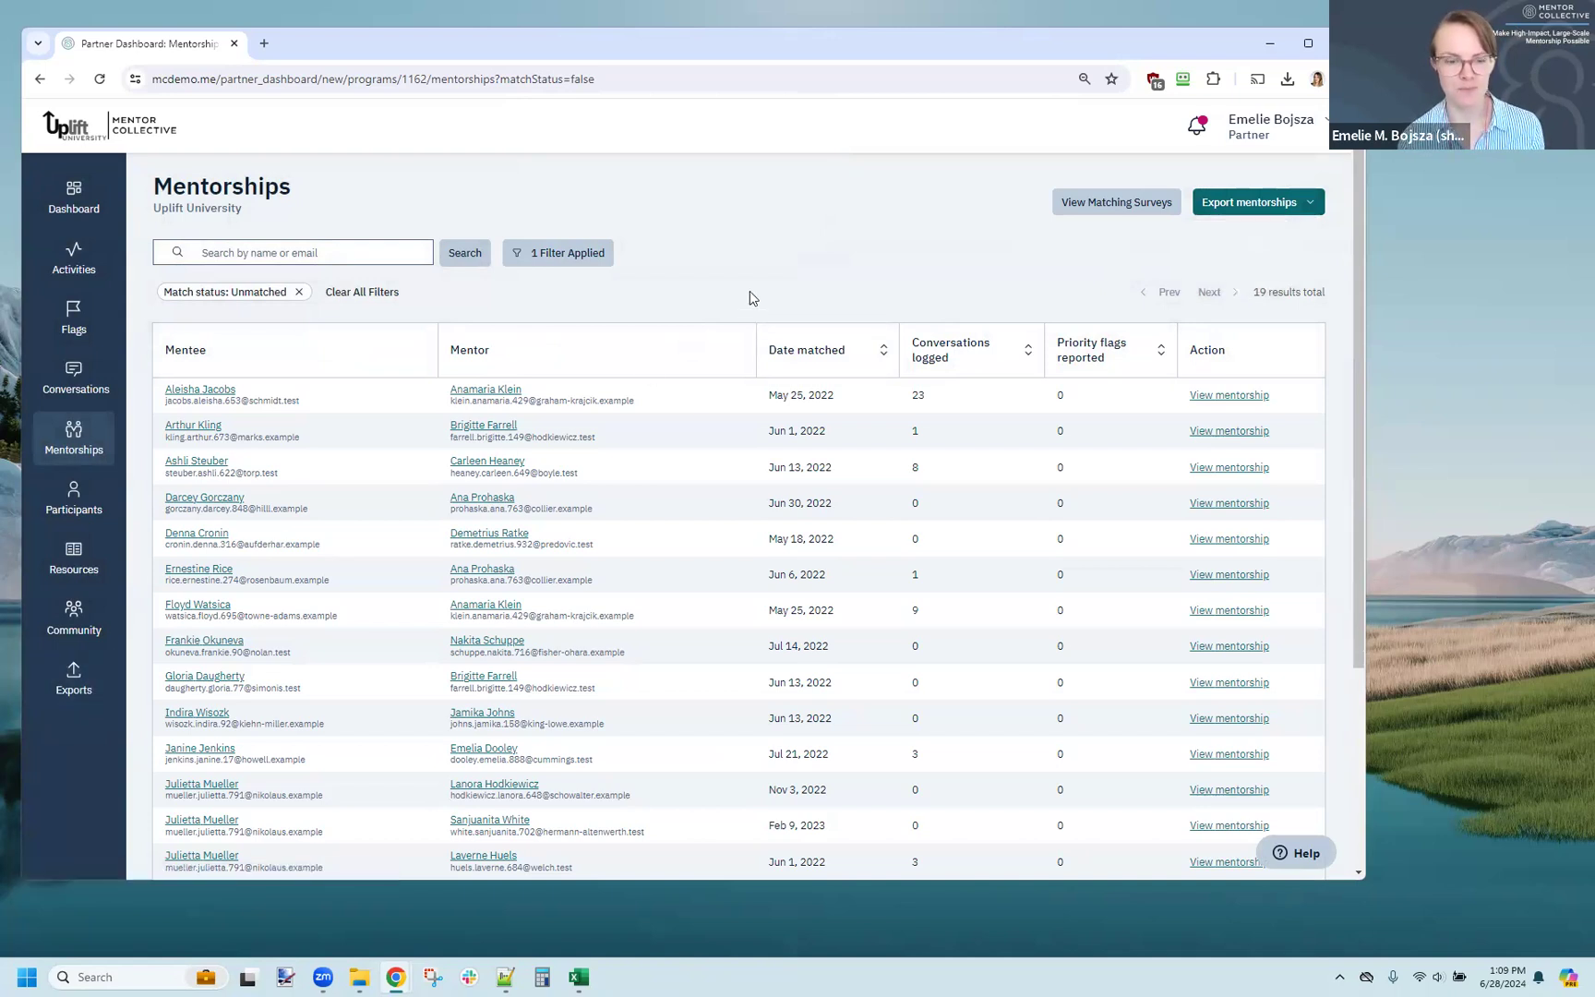
left_click(578, 977)
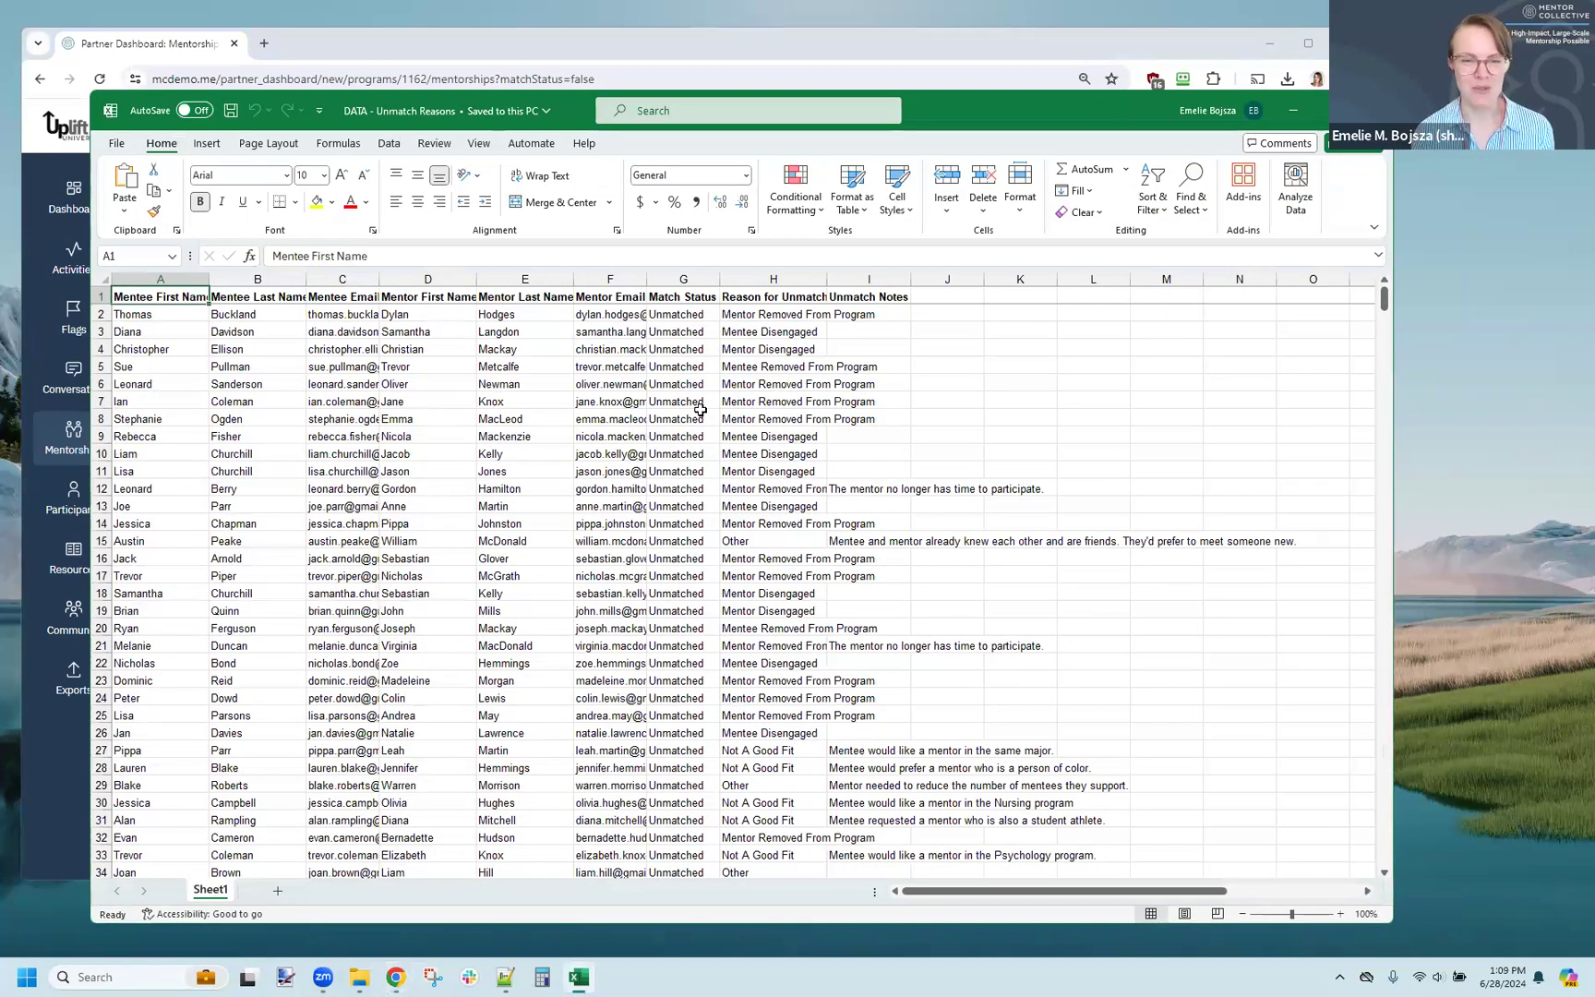
left_click_drag(694, 318, 717, 648)
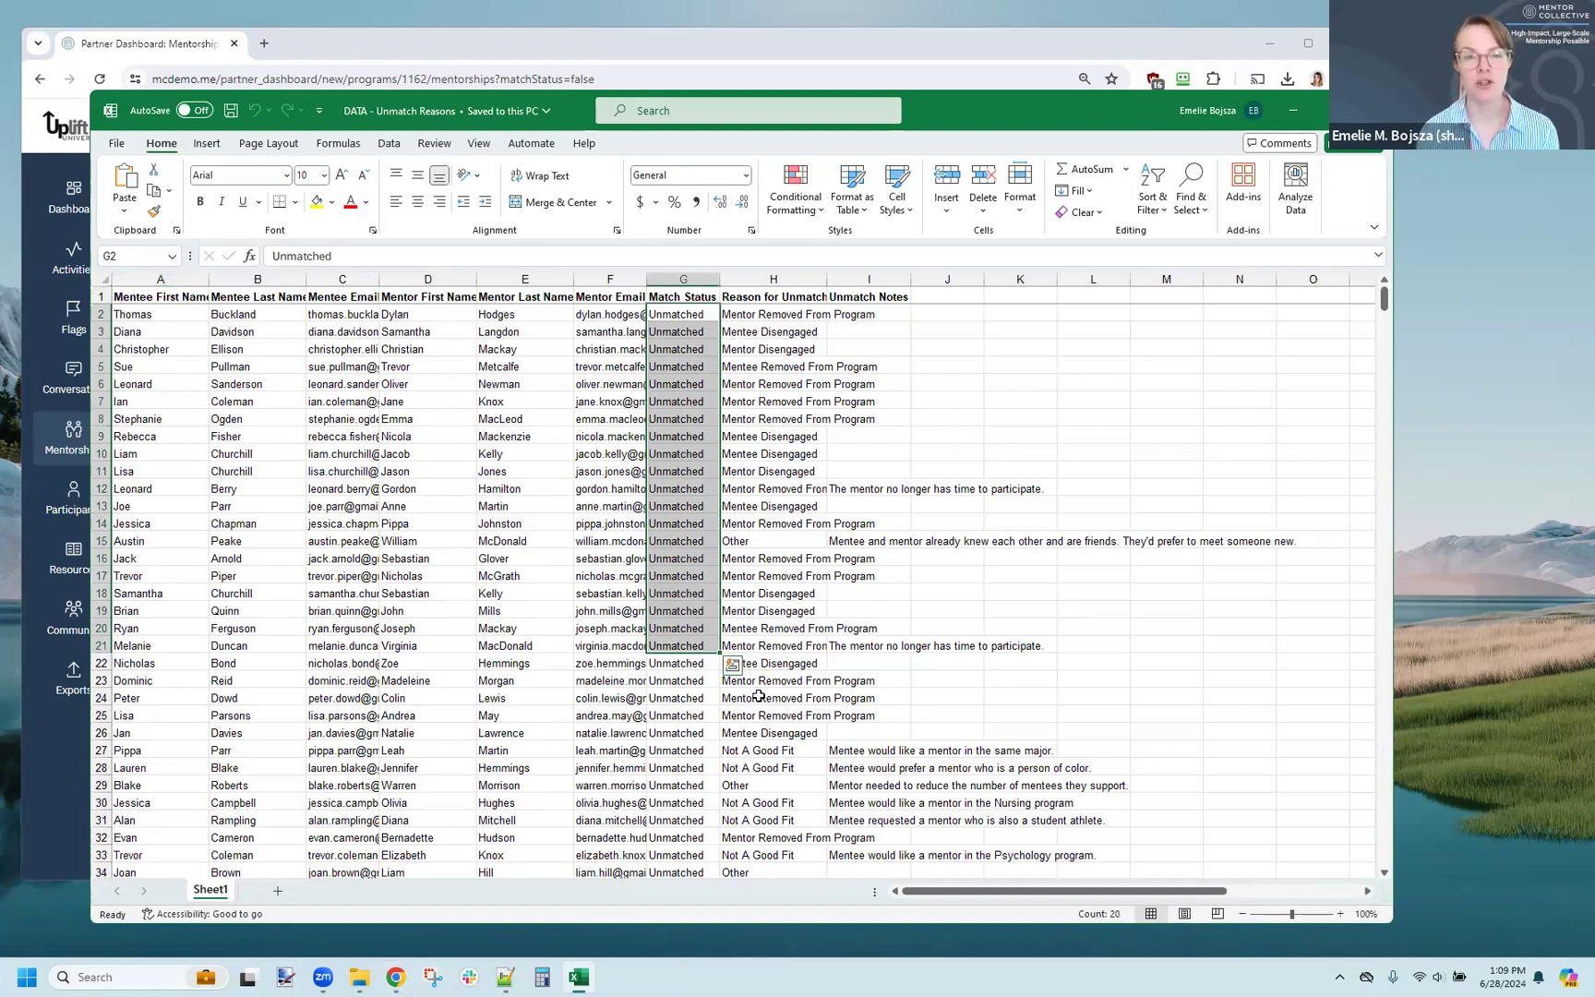
Step: Create a PivotTable on a new worksheet from the Reason for Unmatch data in H1:H39
left_click(759, 298)
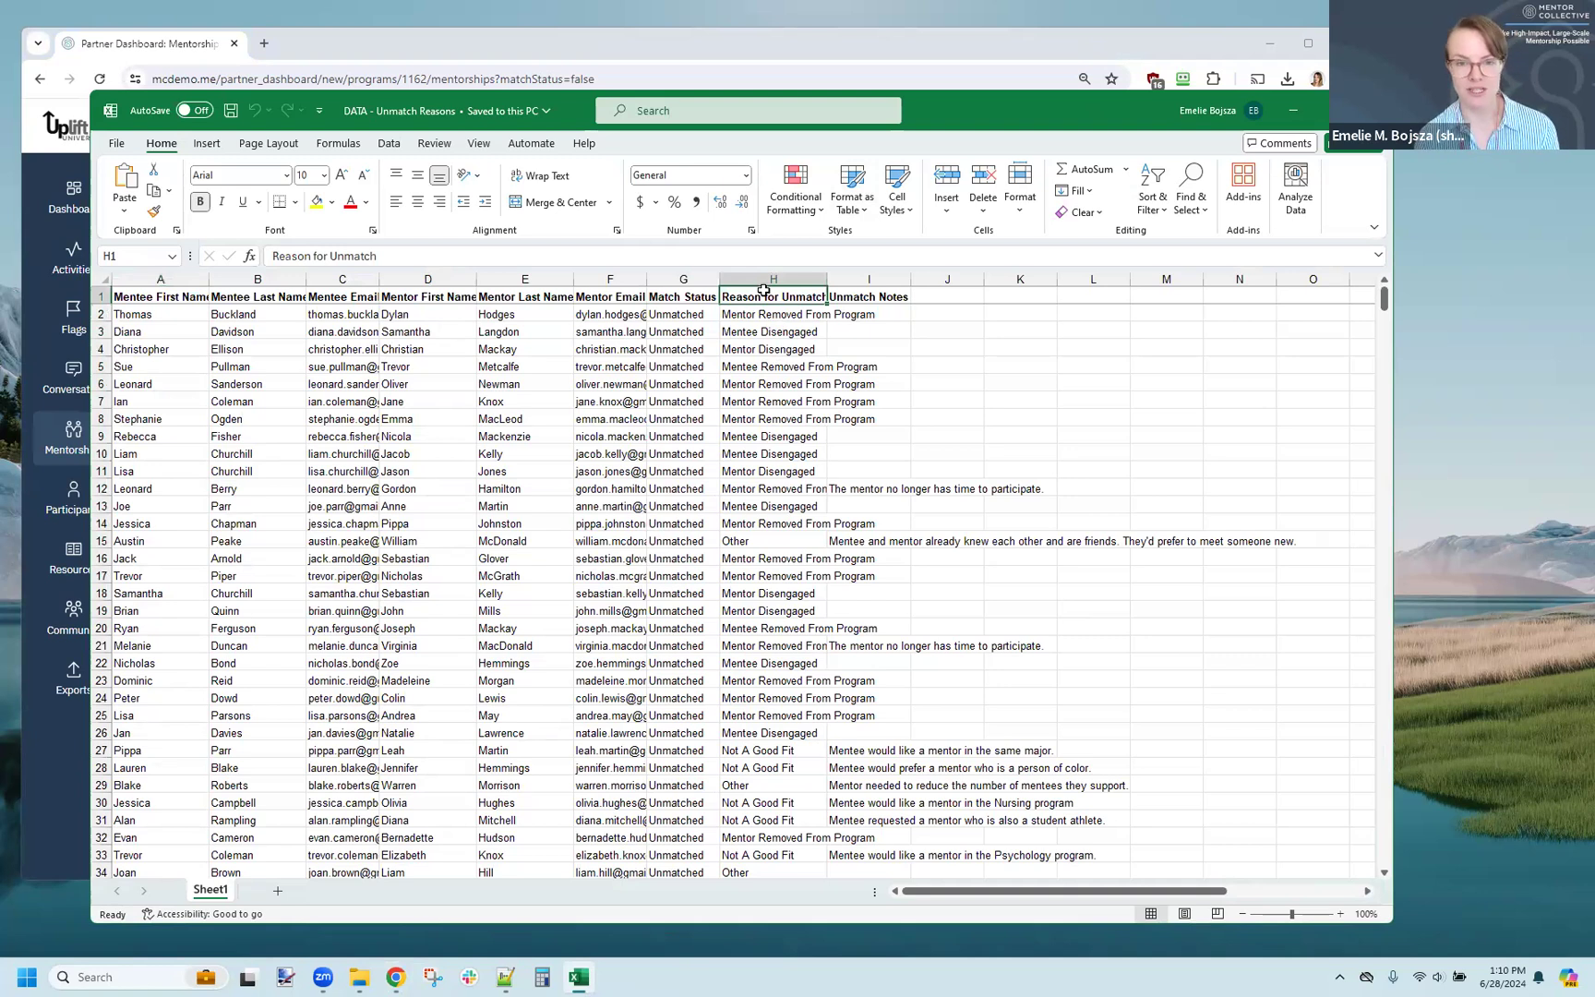
key("ctrl+shift+Down")
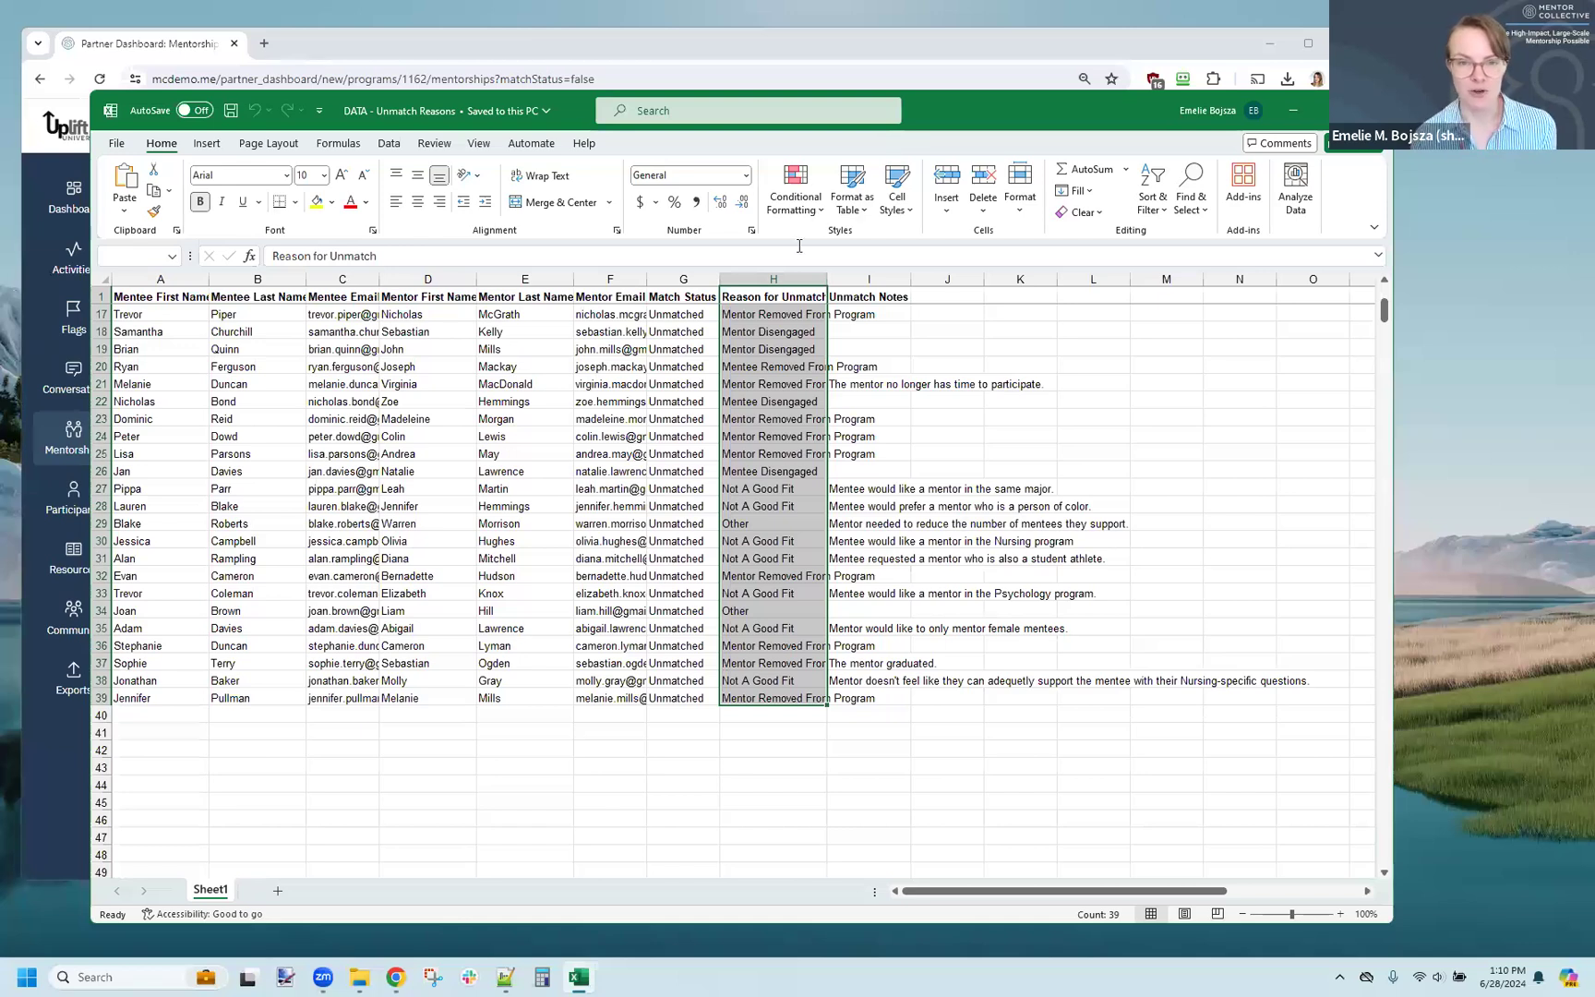
left_click(208, 147)
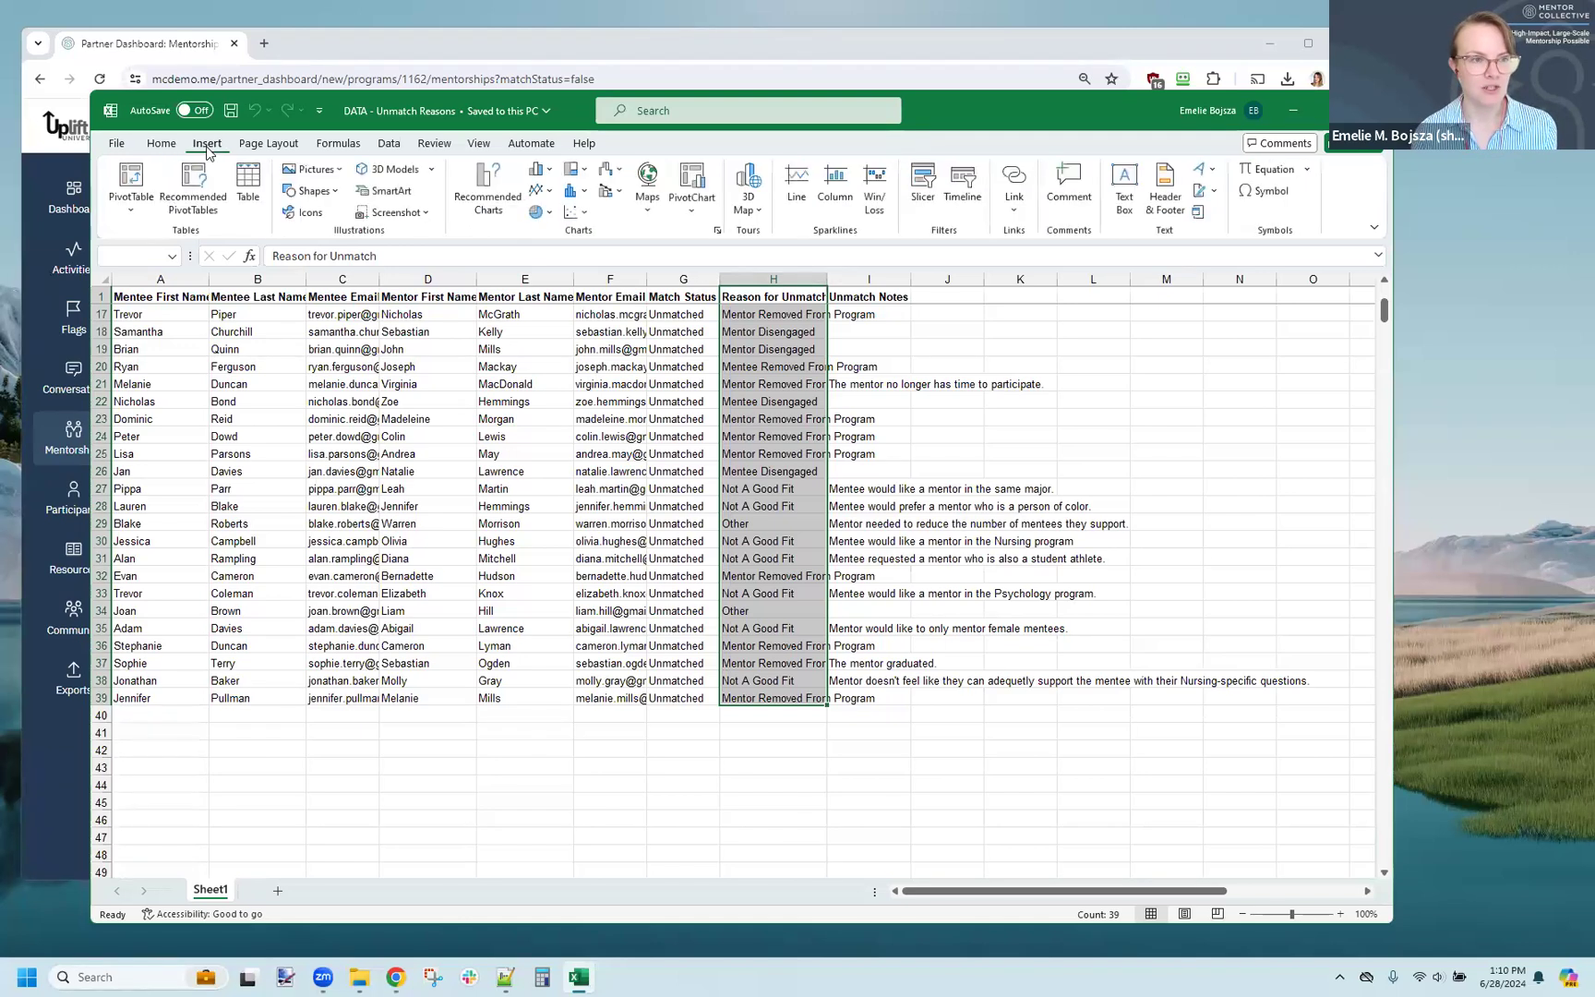
left_click(132, 178)
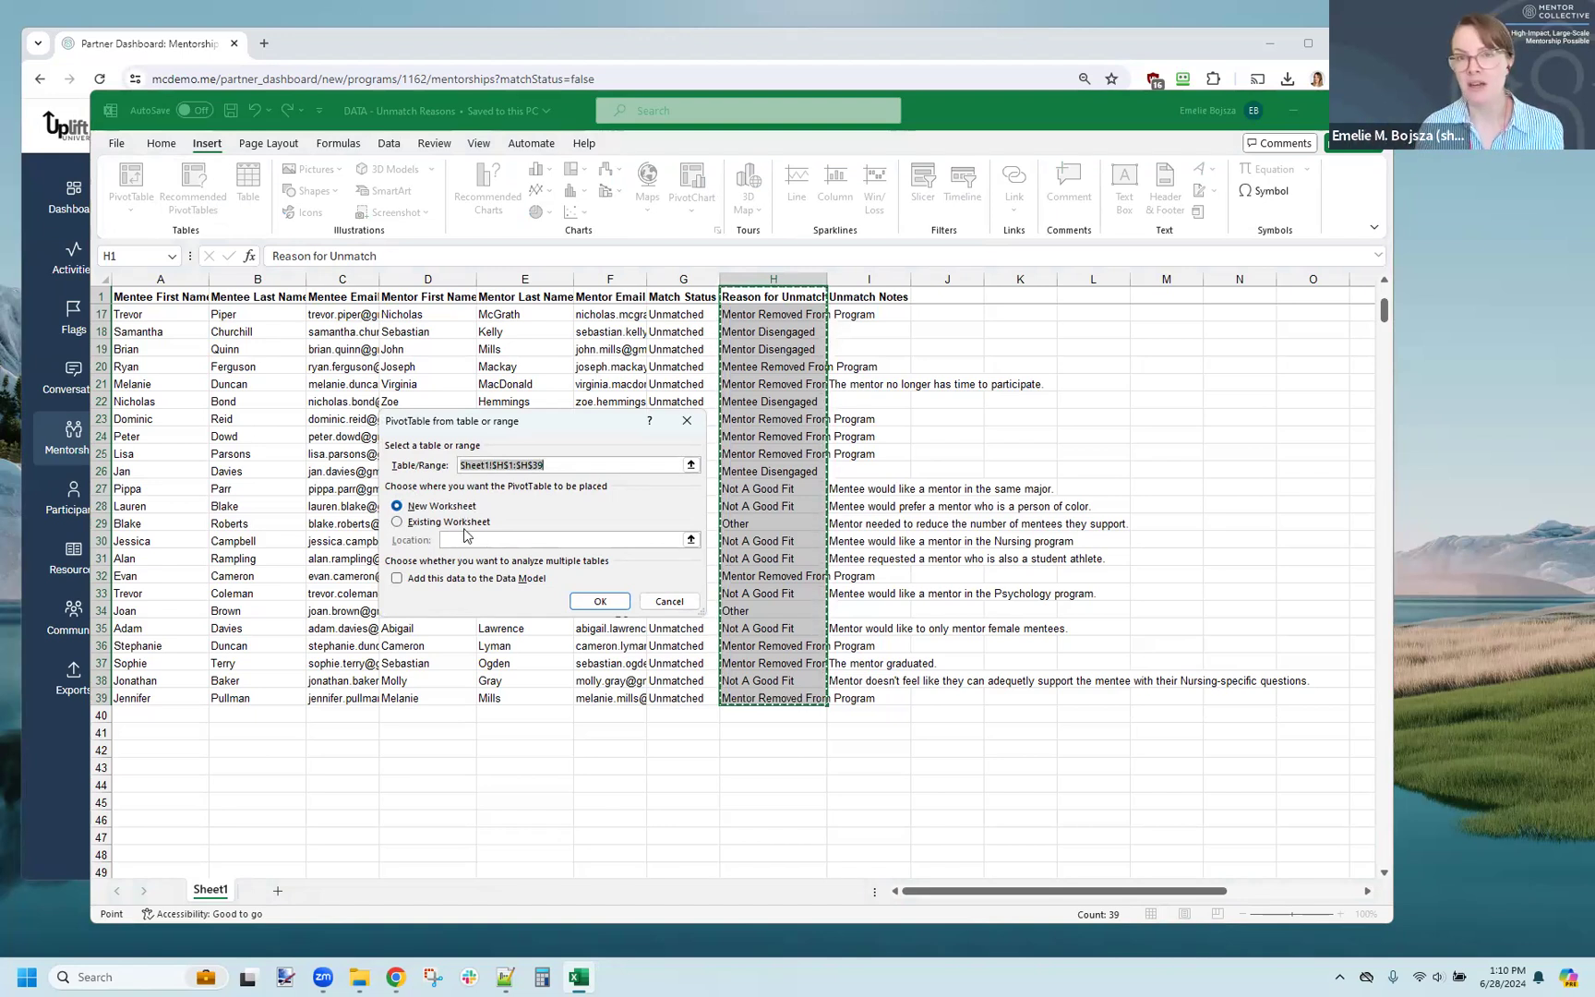
left_click(600, 601)
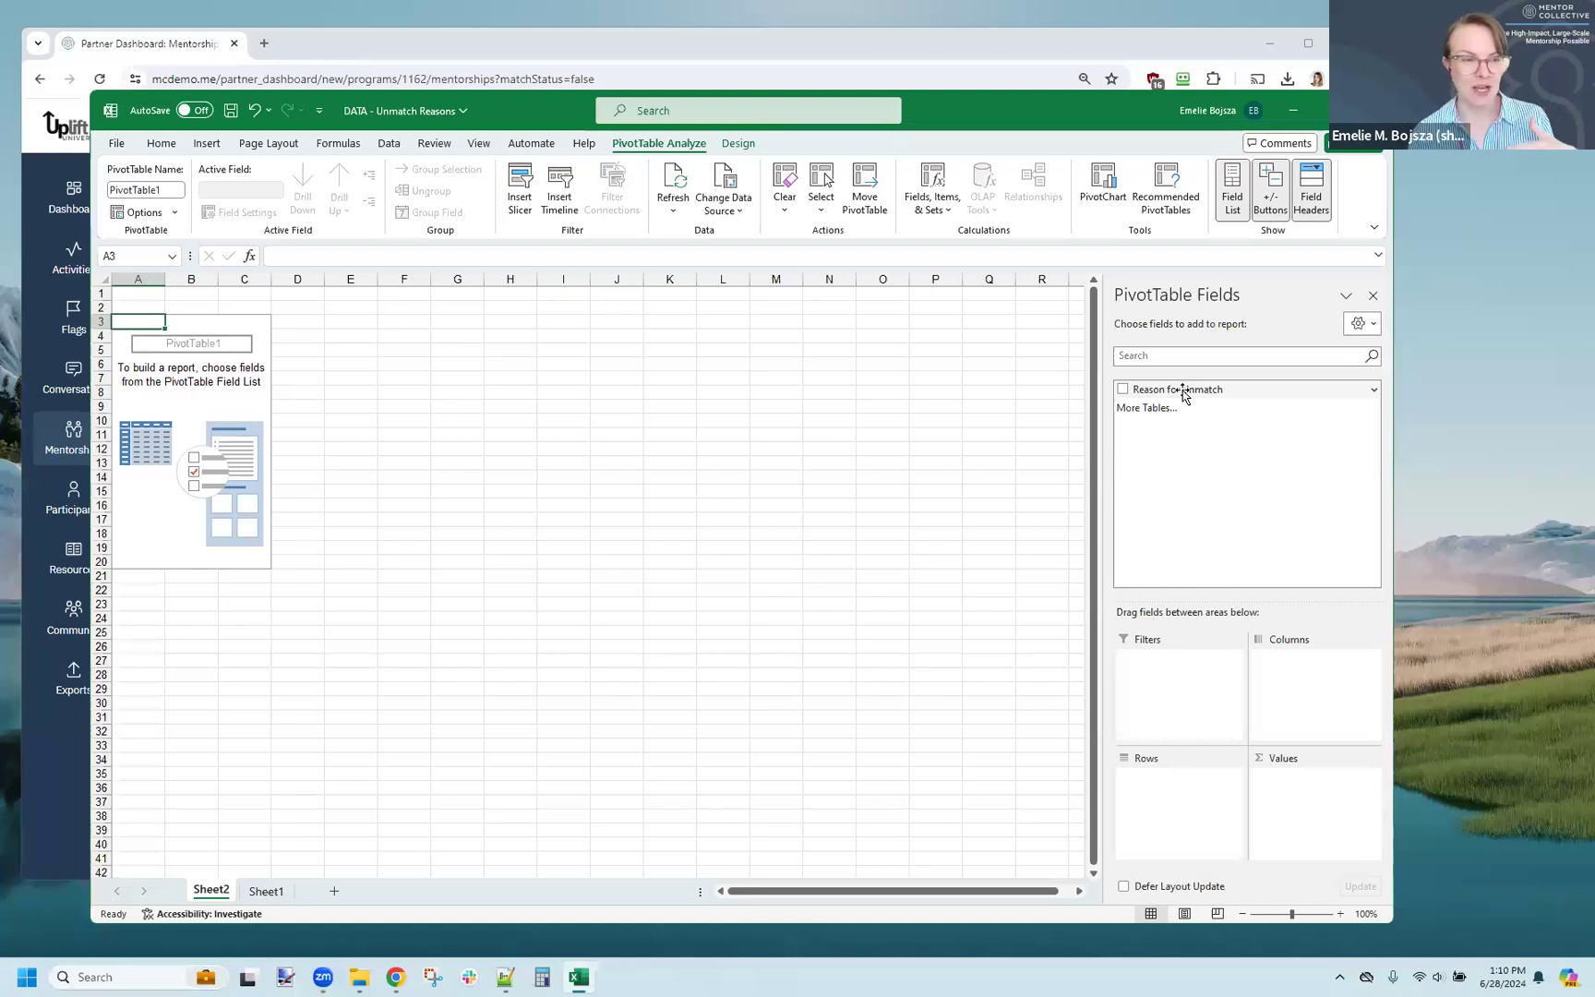
Step: Add Reason for Unmatch to the PivotTable as both its rows and its counted values, and select the grand total
left_click_drag(1184, 392, 1170, 821)
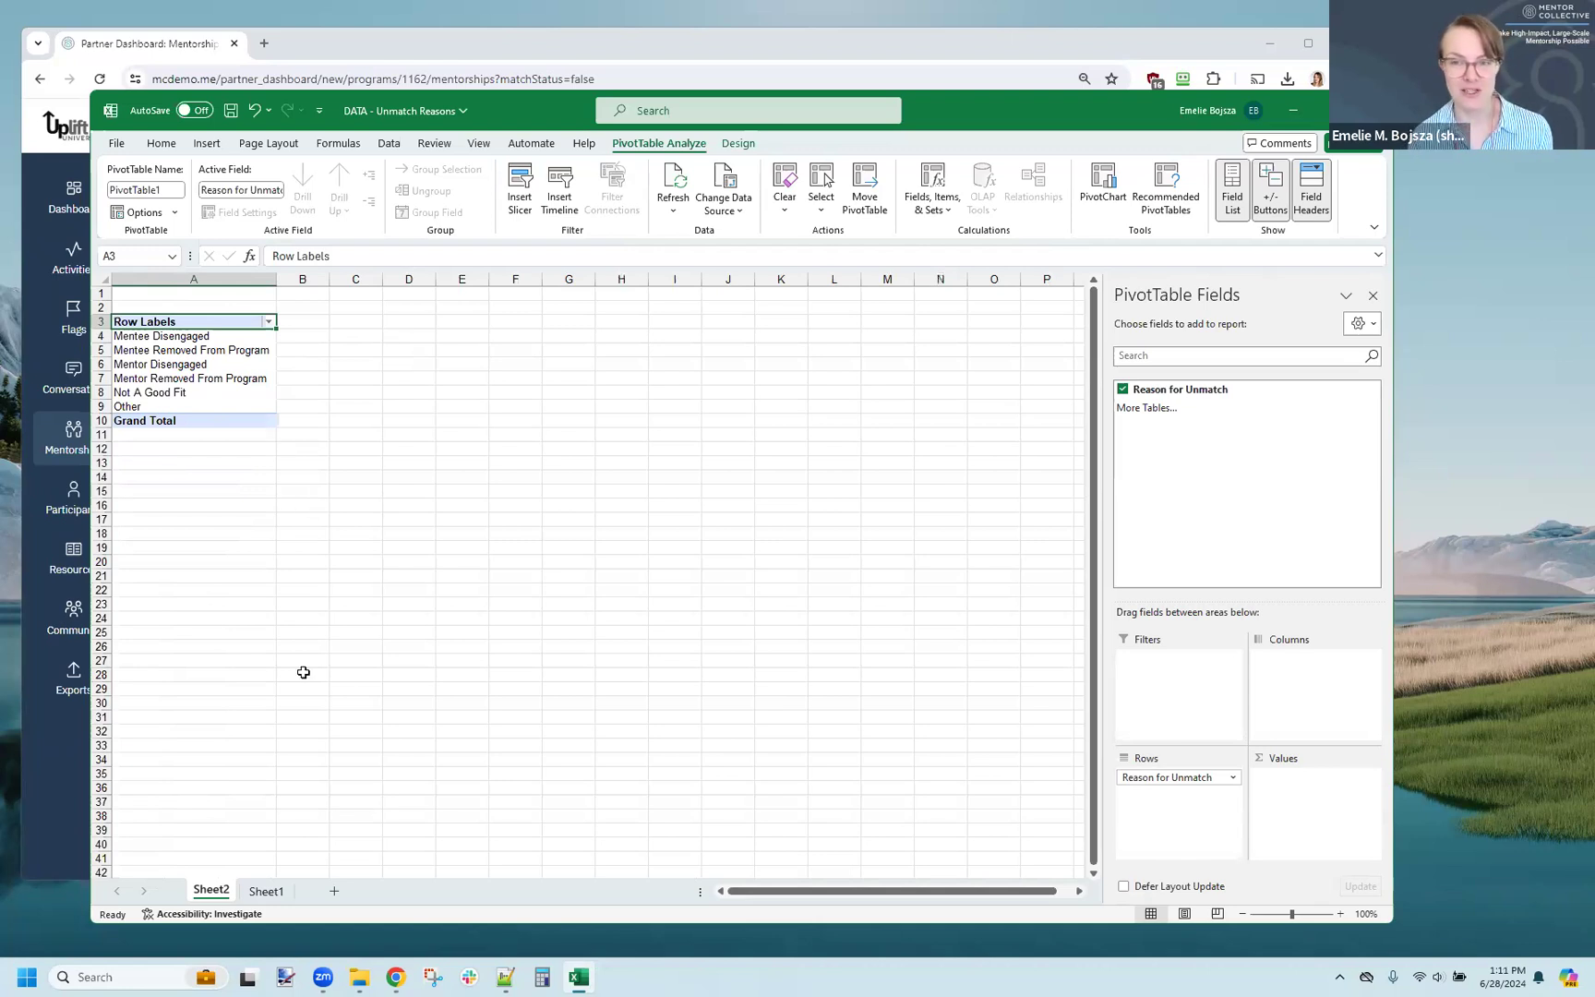
left_click_drag(1202, 389, 1324, 789)
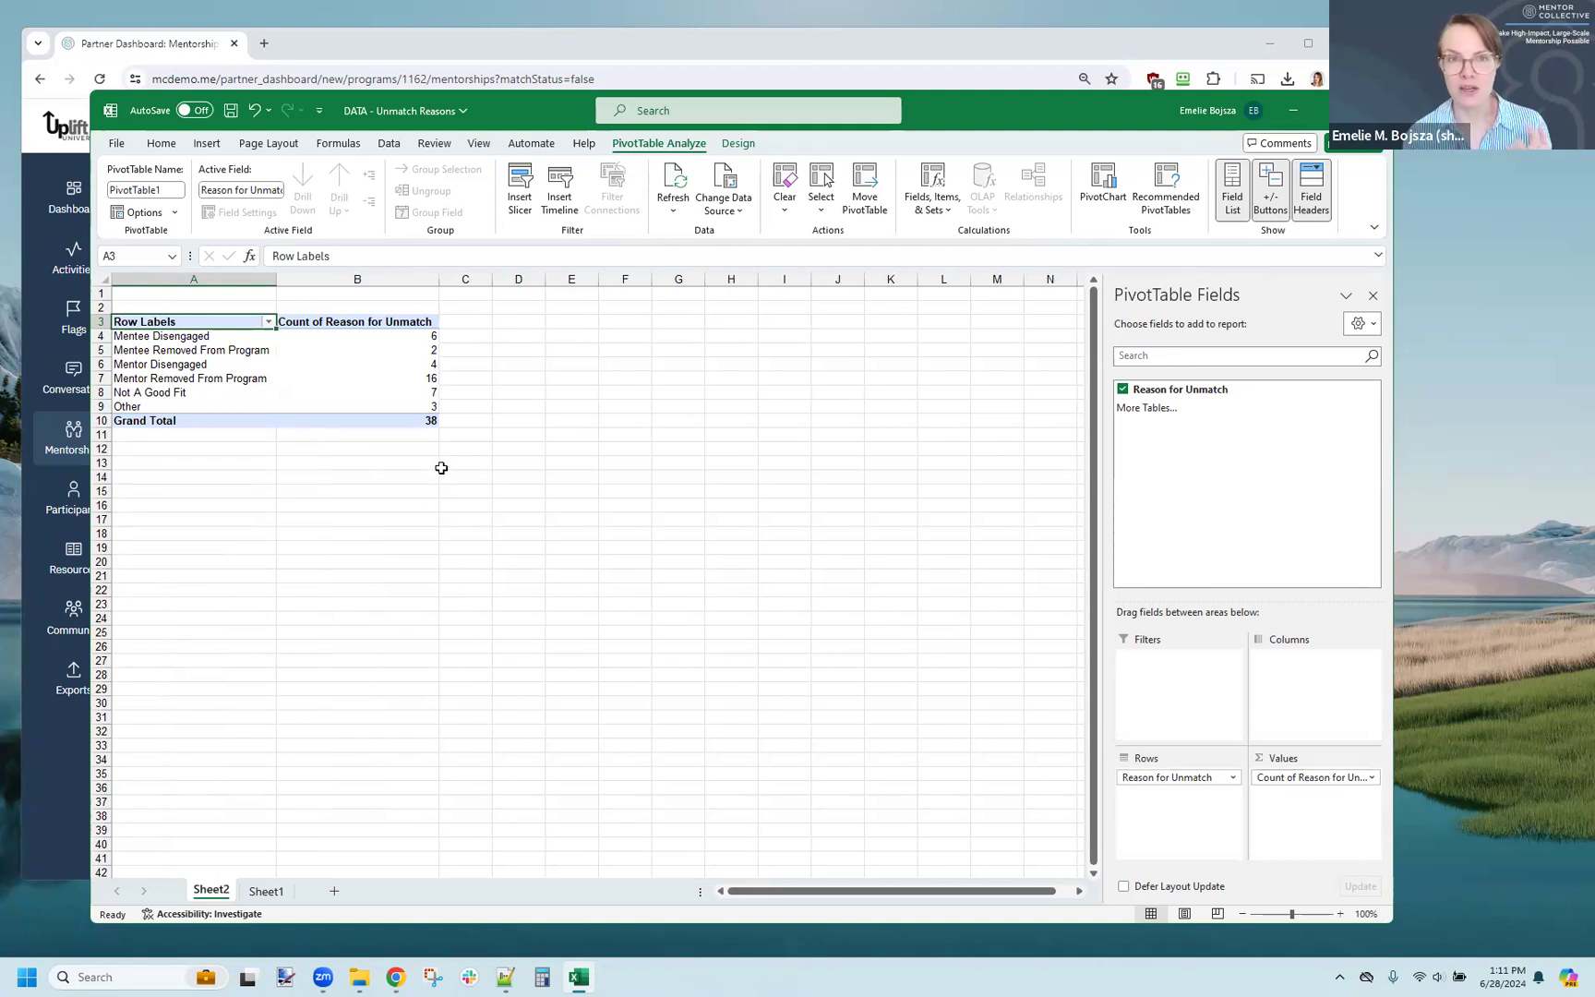
left_click(421, 426)
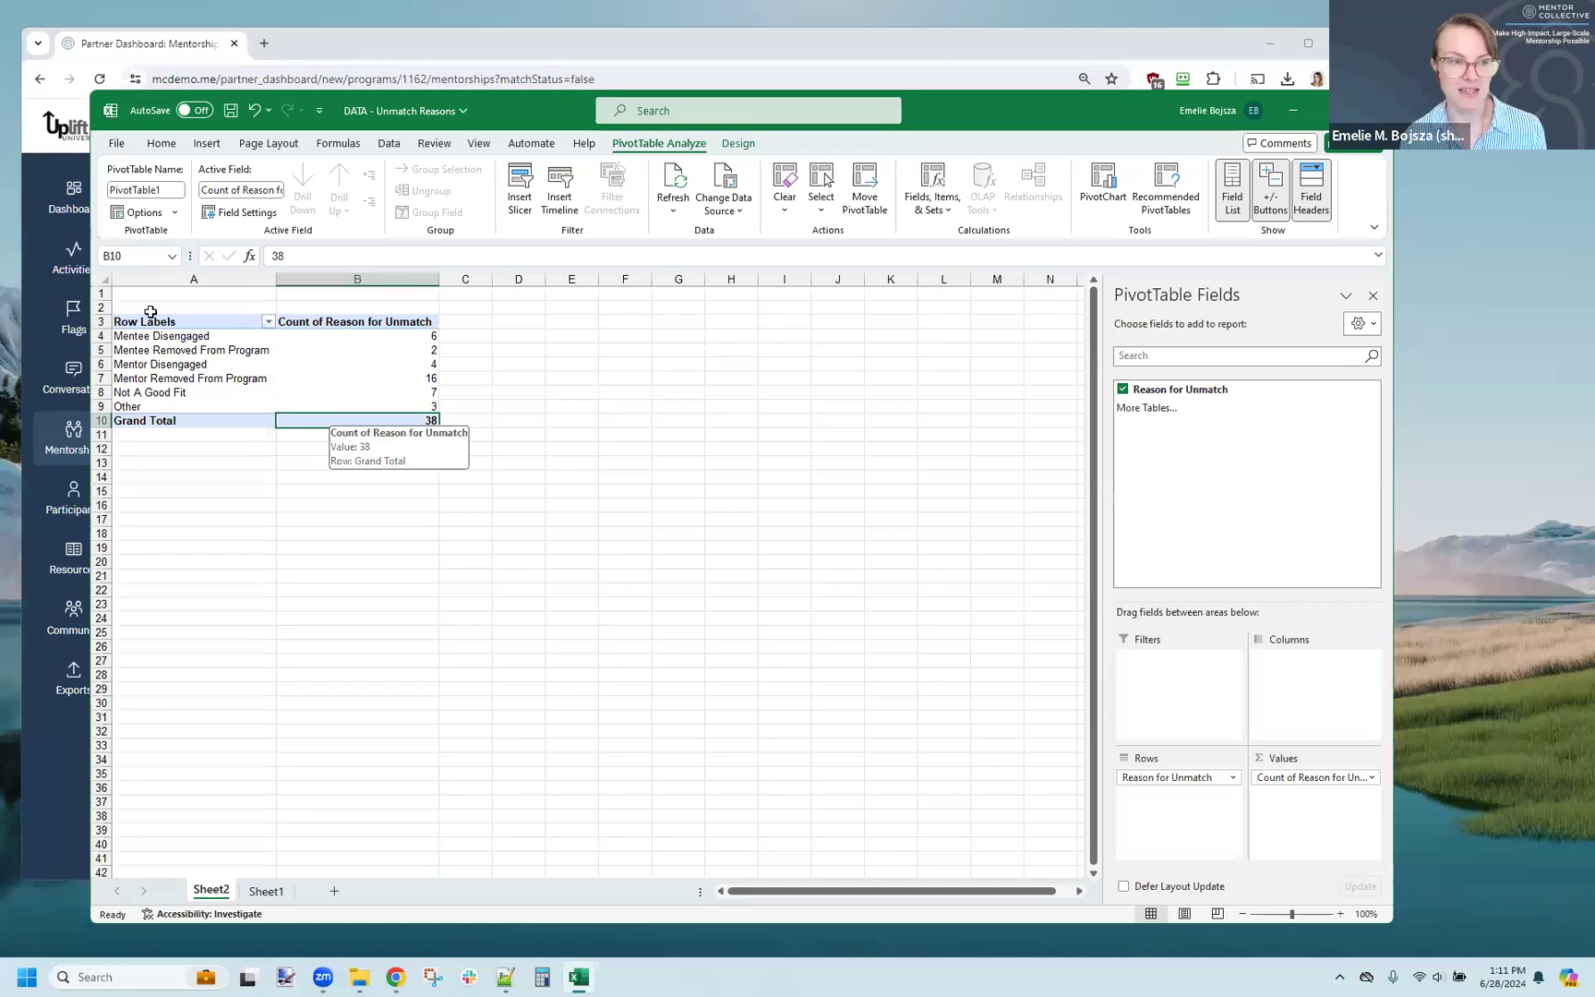
Step: Look back at the source data on Sheet1 and return to the PivotTable on Sheet2
left_click(267, 890)
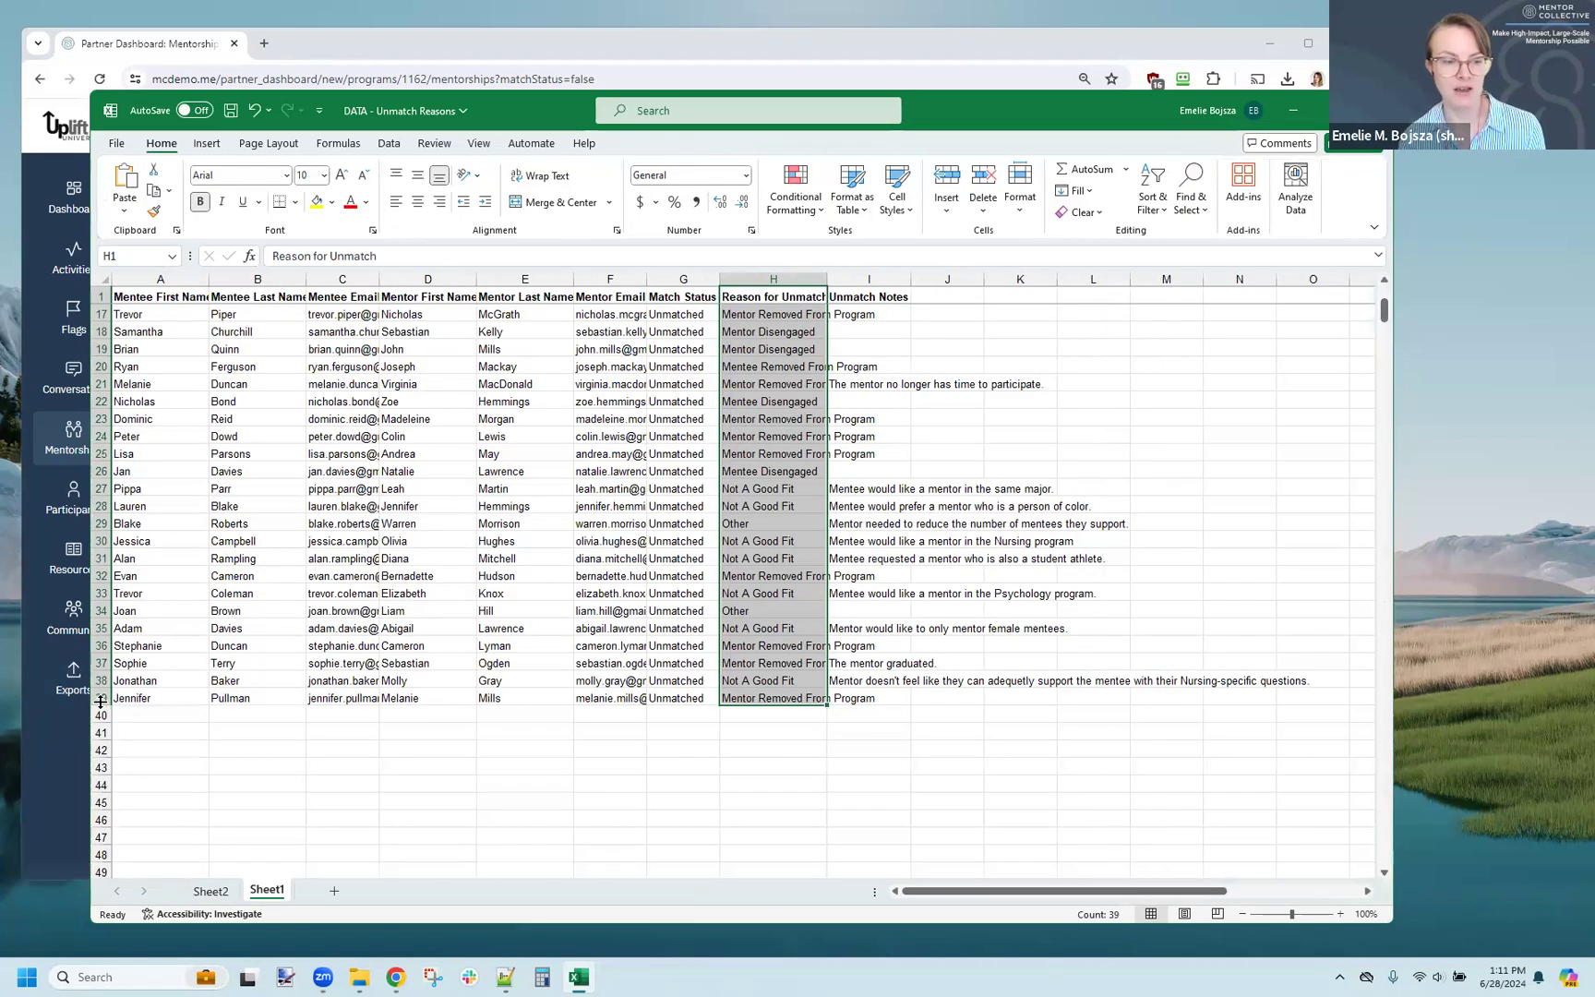
left_click(225, 892)
left_click(324, 533)
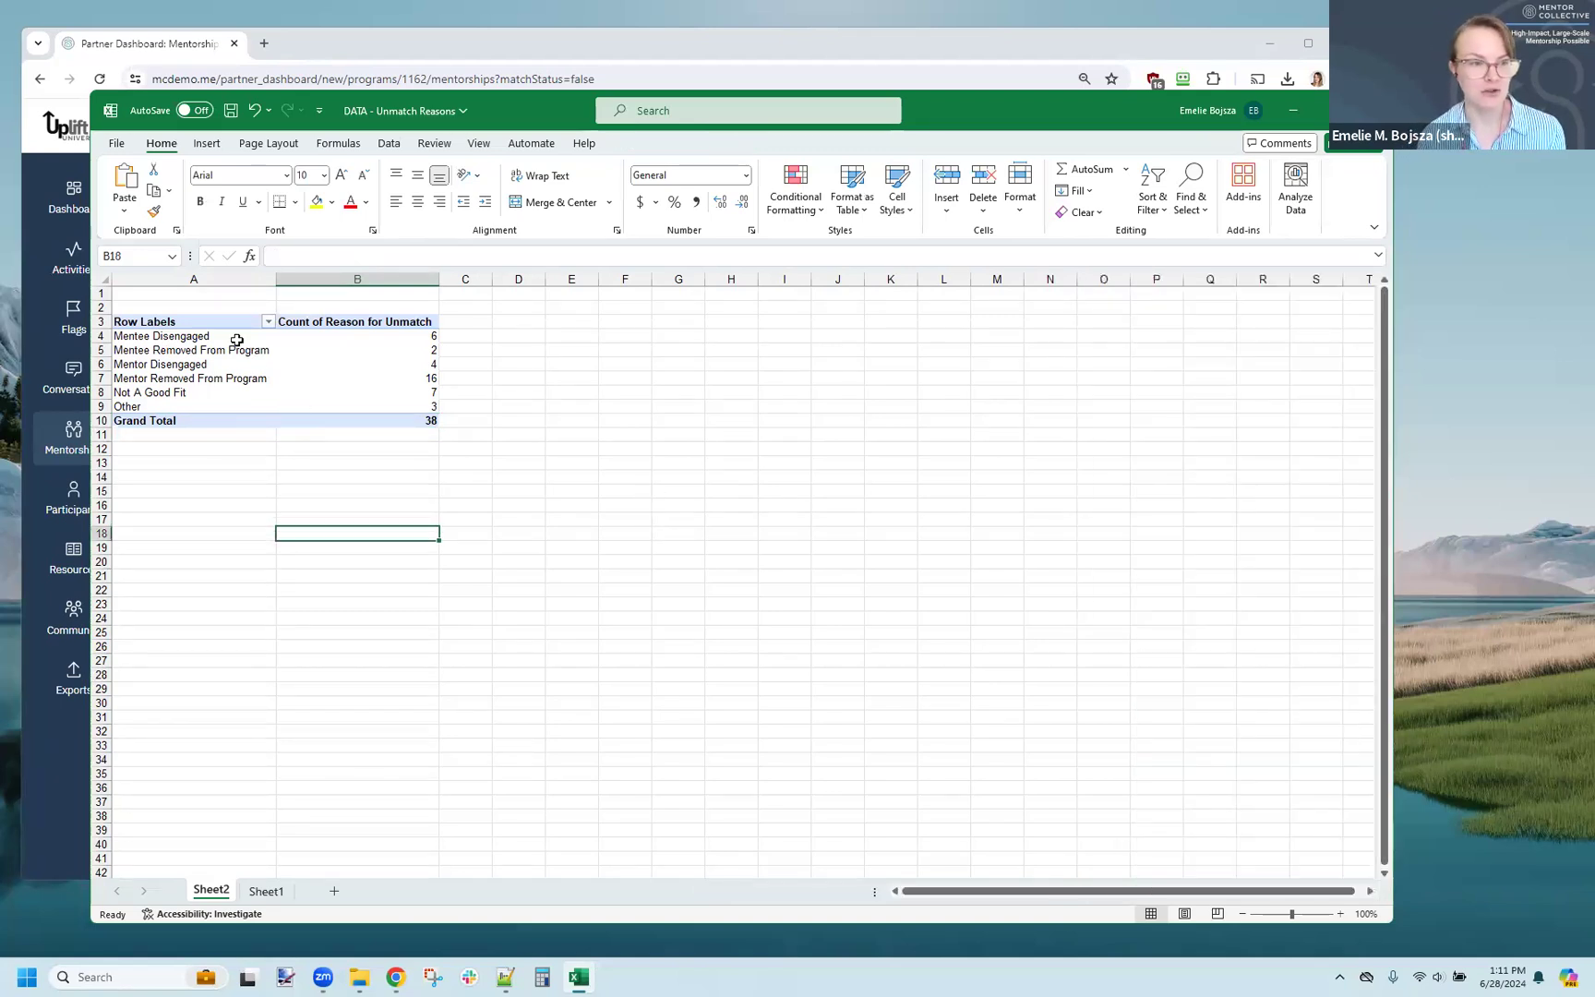
Step: Sort the PivotTable's row labels in descending order by Count of Reason for Unmatch
left_click(267, 322)
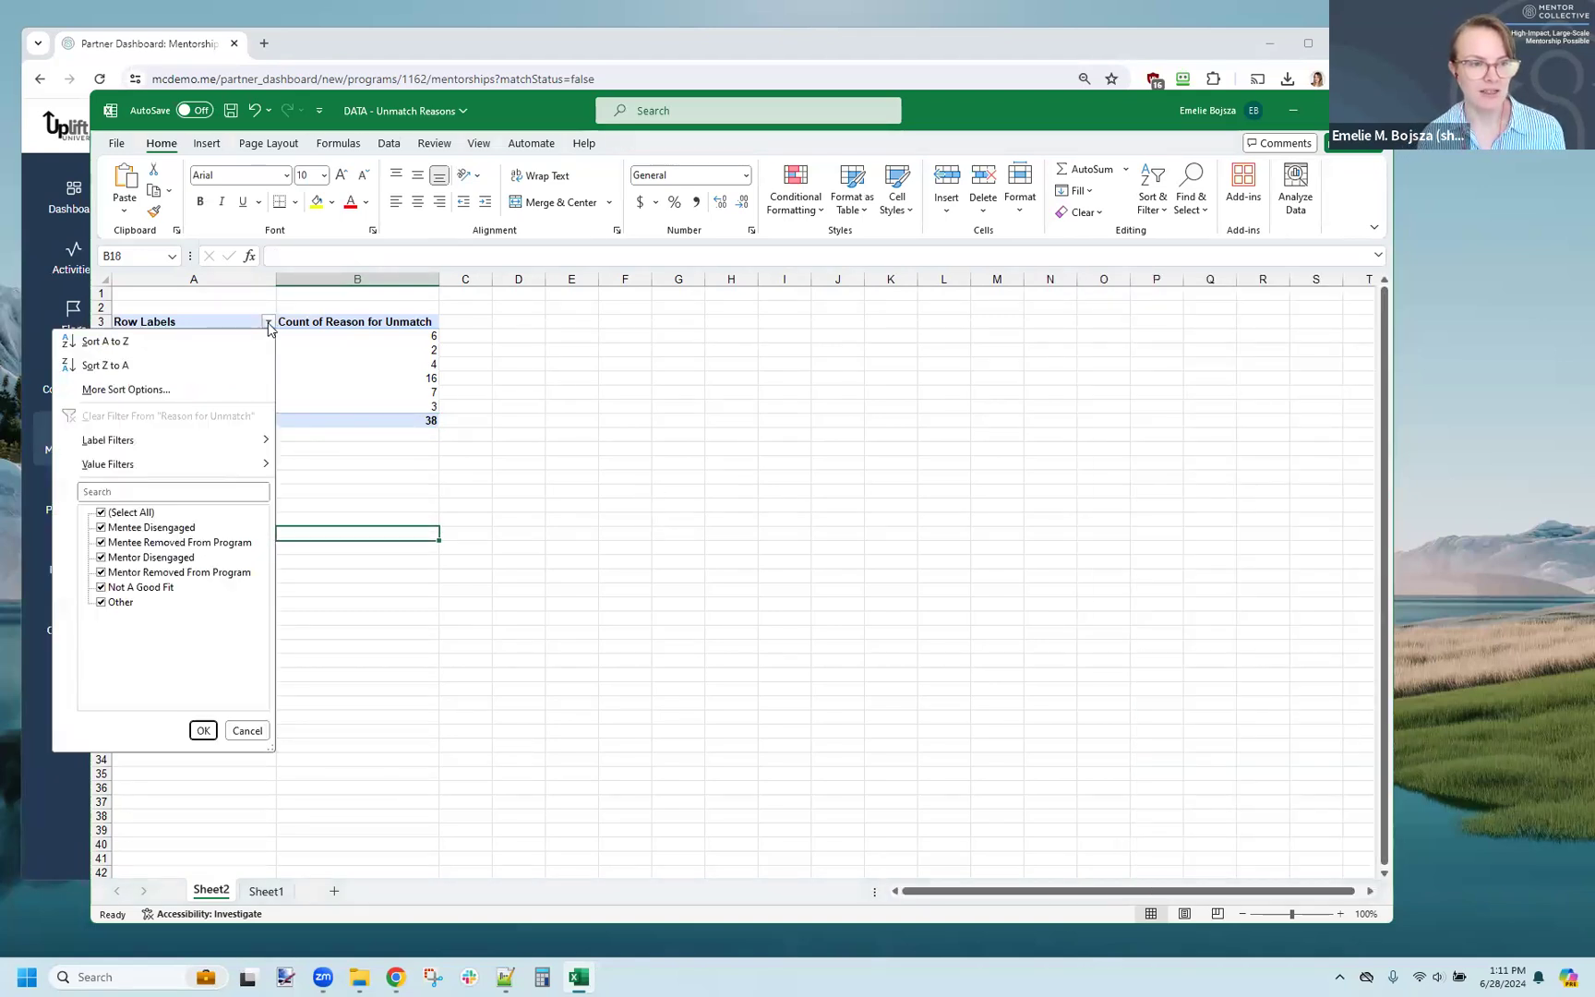
left_click(212, 391)
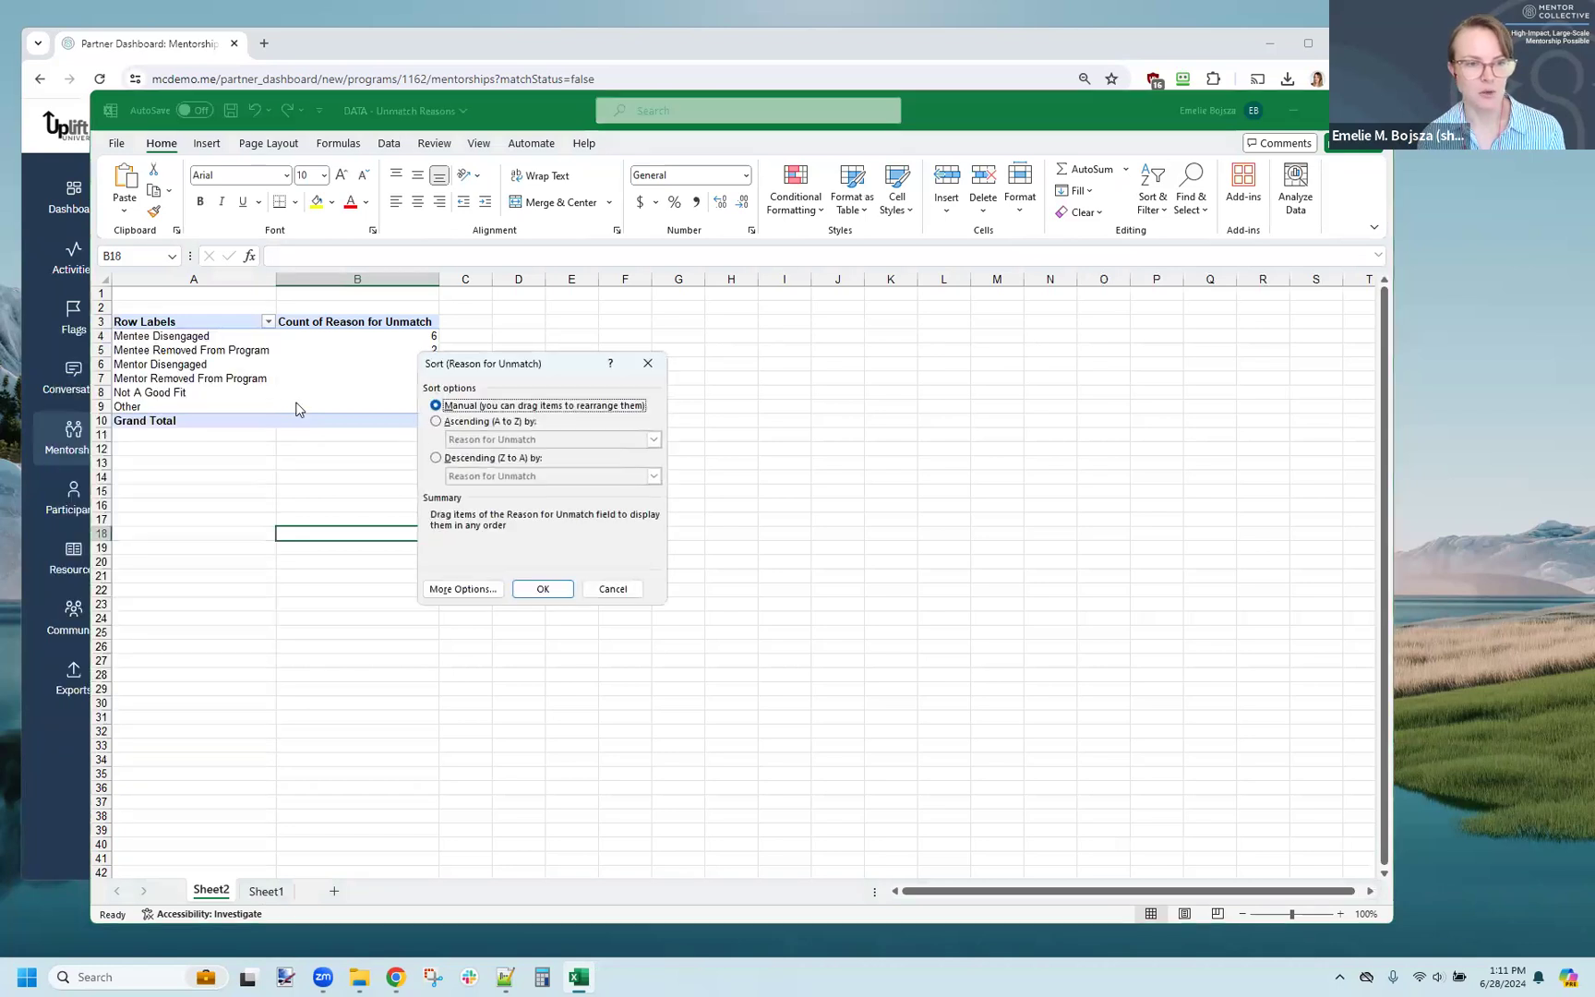
left_click(436, 459)
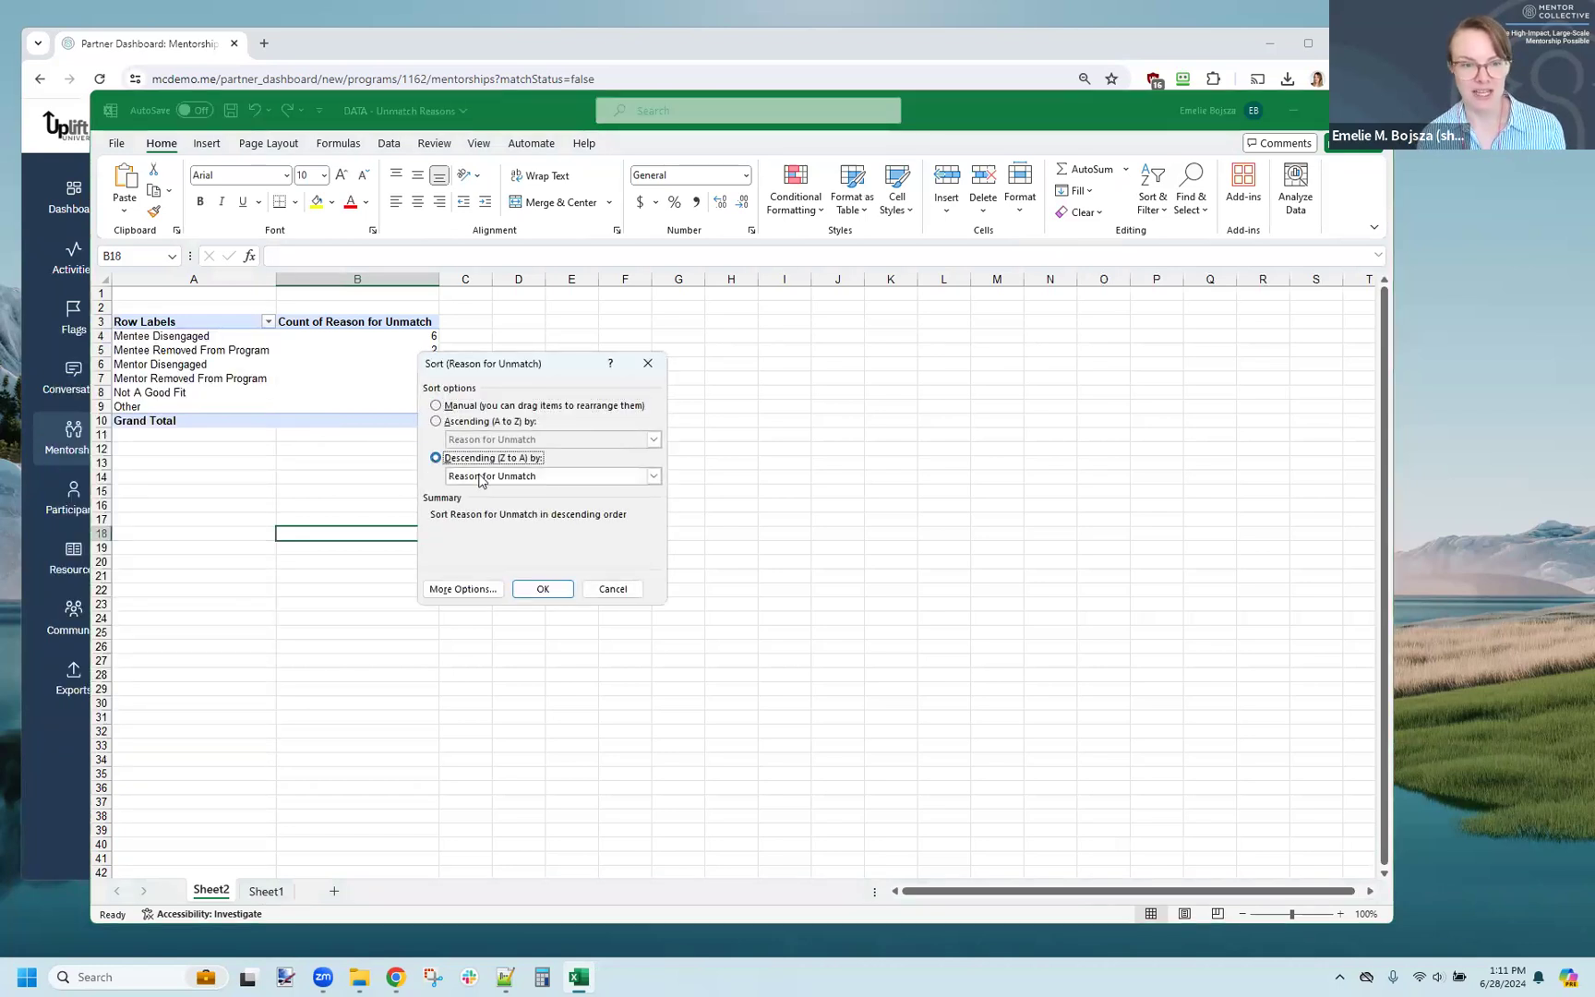
left_click(481, 476)
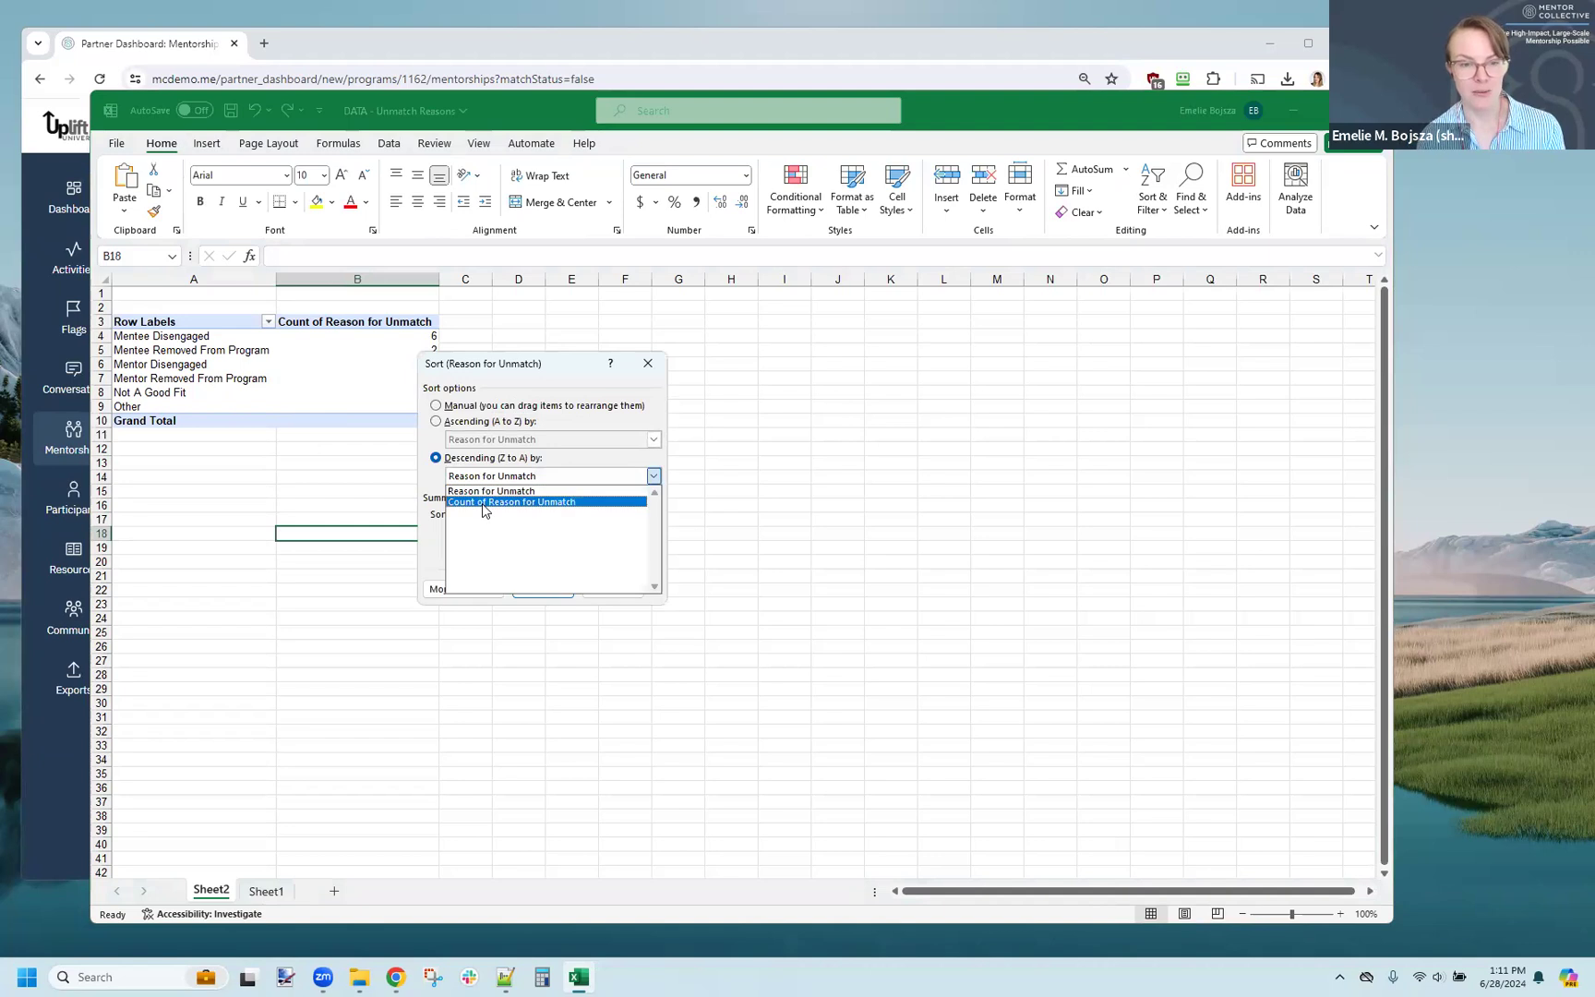
left_click(482, 503)
left_click(531, 589)
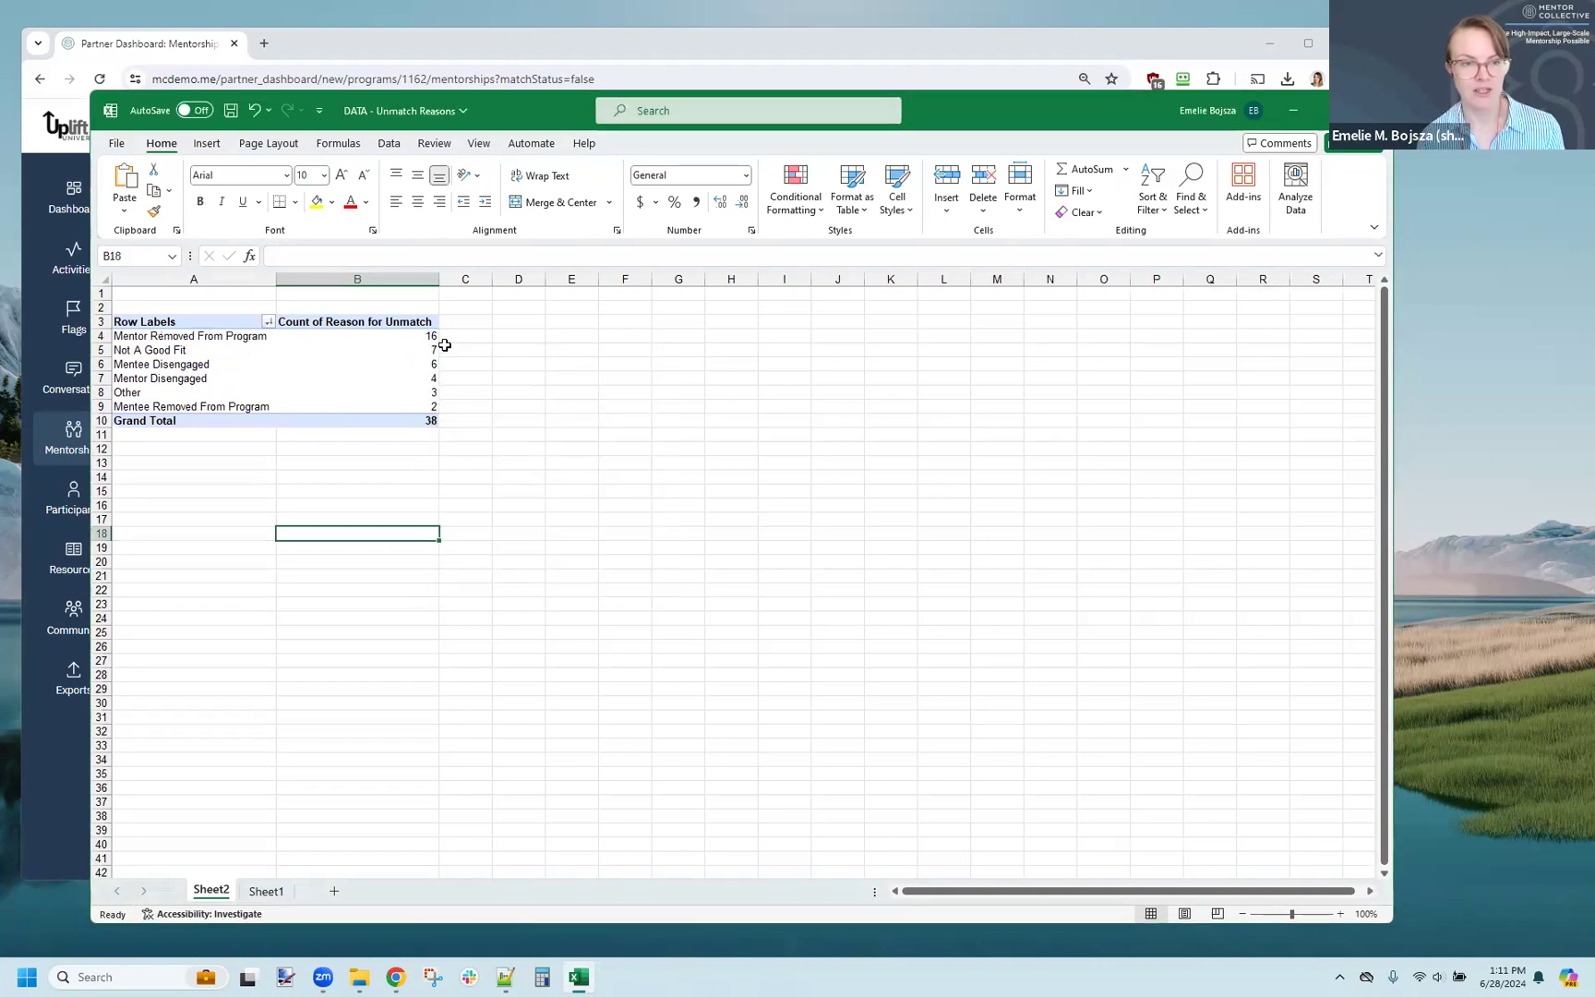
Step: Select the Mentor Removed From Program label in the PivotTable to examine the most frequent unmatch reason
left_click(445, 345)
key("Up")
key("Left")
key("Left")
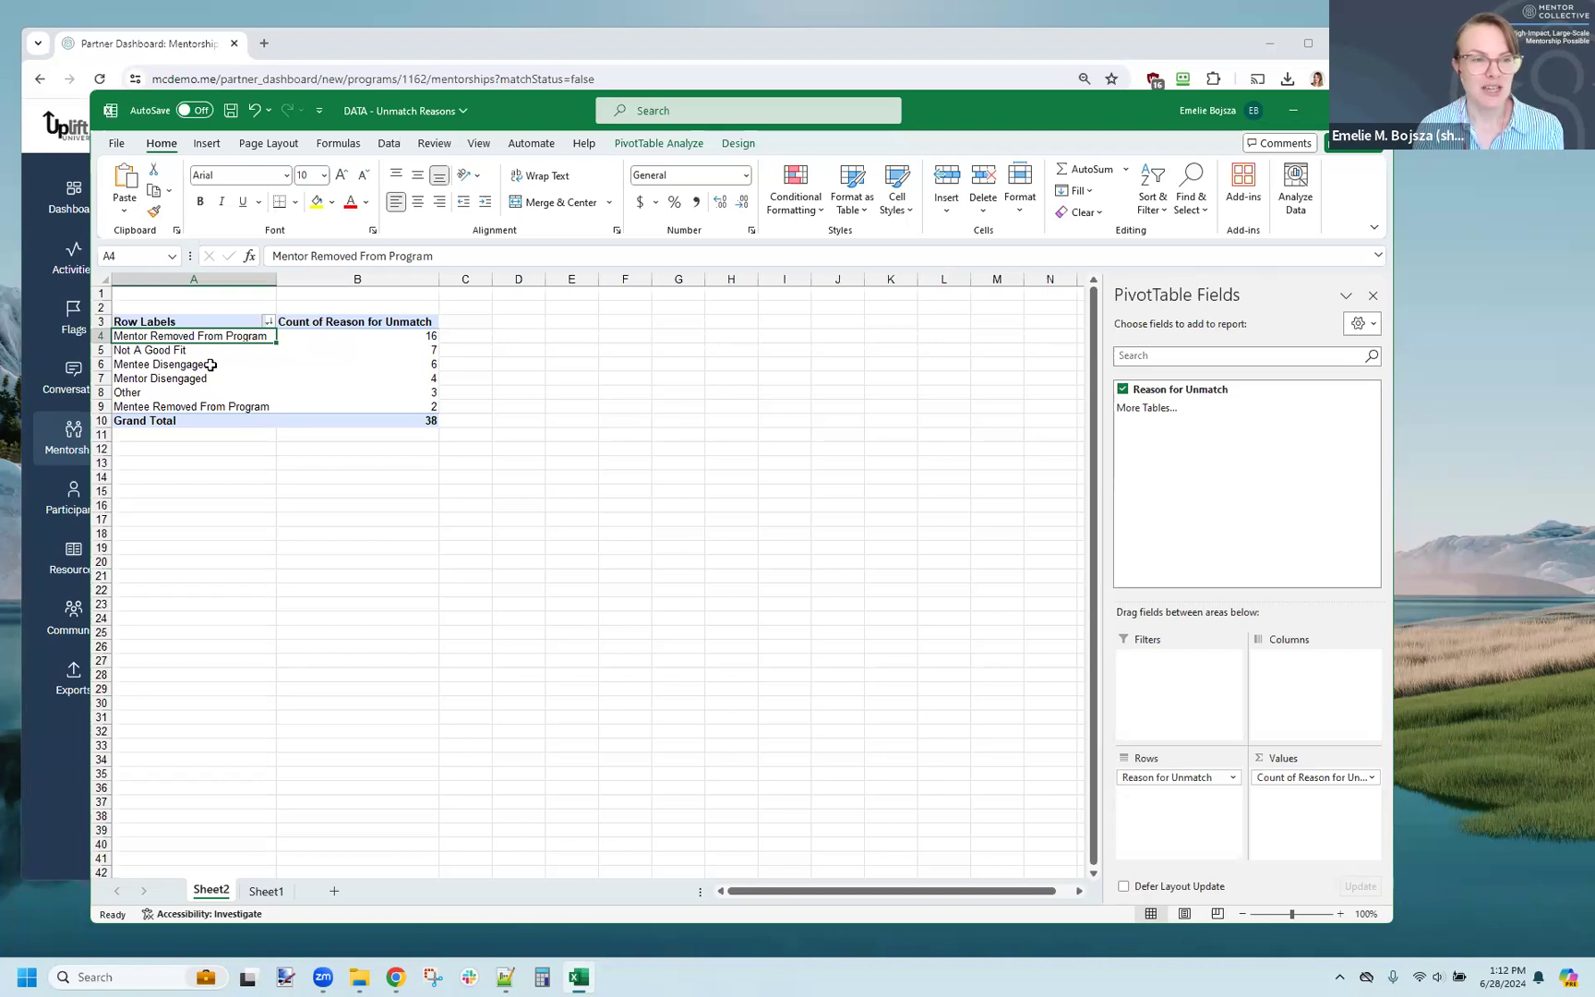
Step: Review the Unmatch Notes column on Sheet1 and add filters to the header row
left_click(267, 894)
left_click(868, 279)
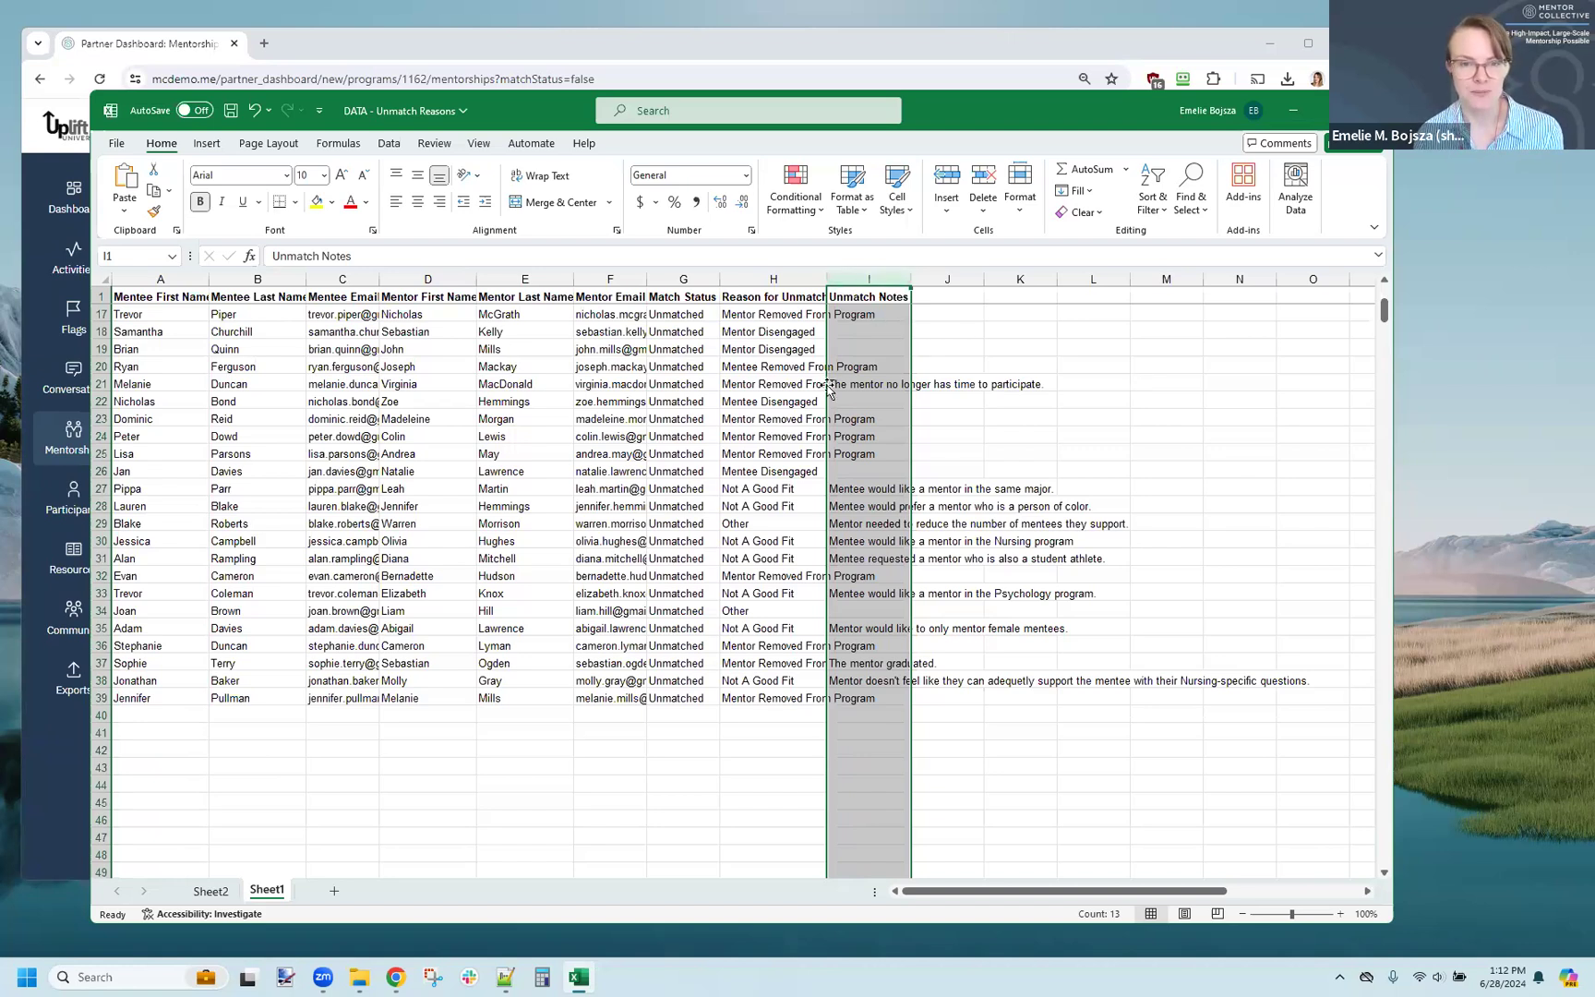
left_click(799, 400)
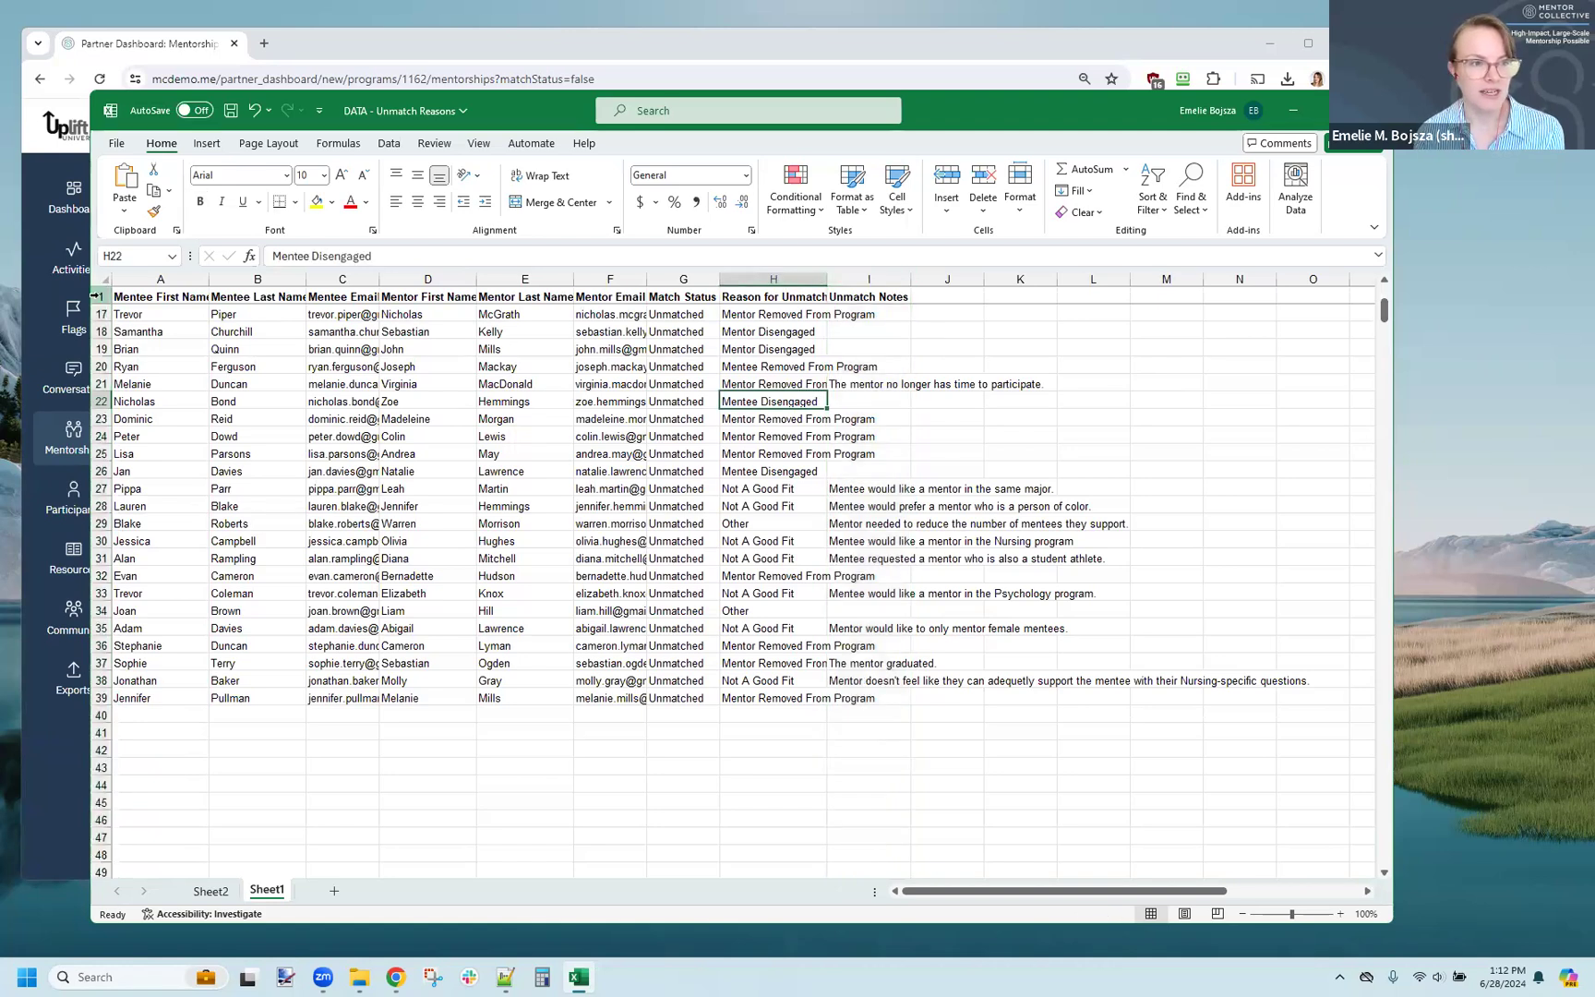
left_click(97, 295)
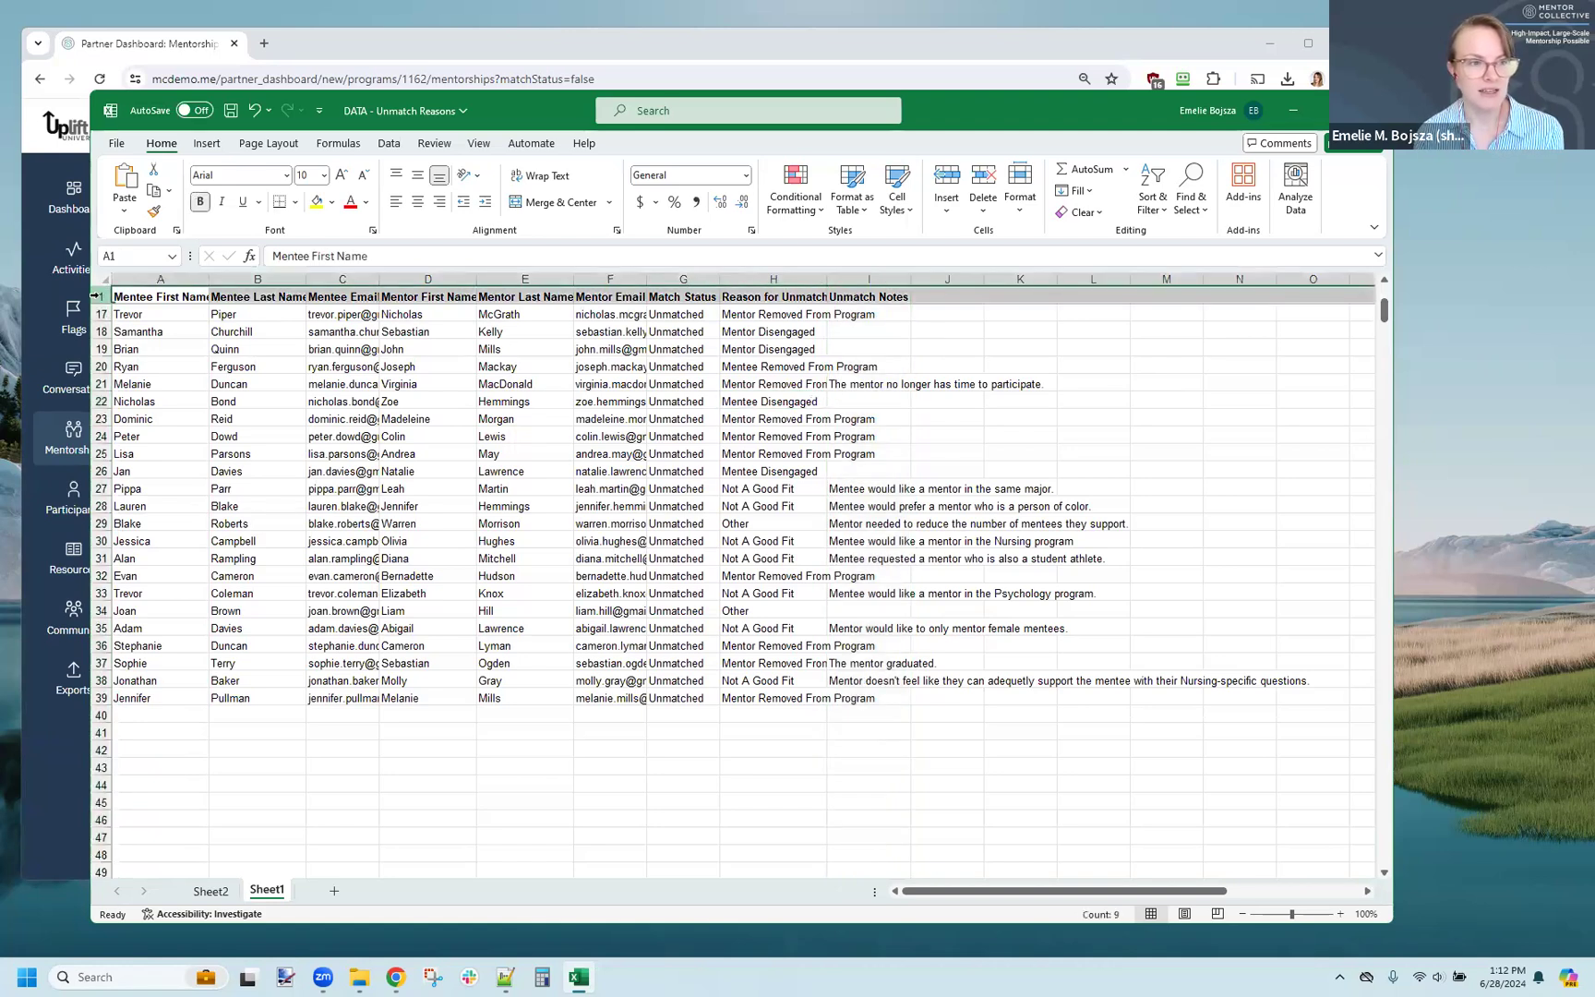
left_click(1152, 196)
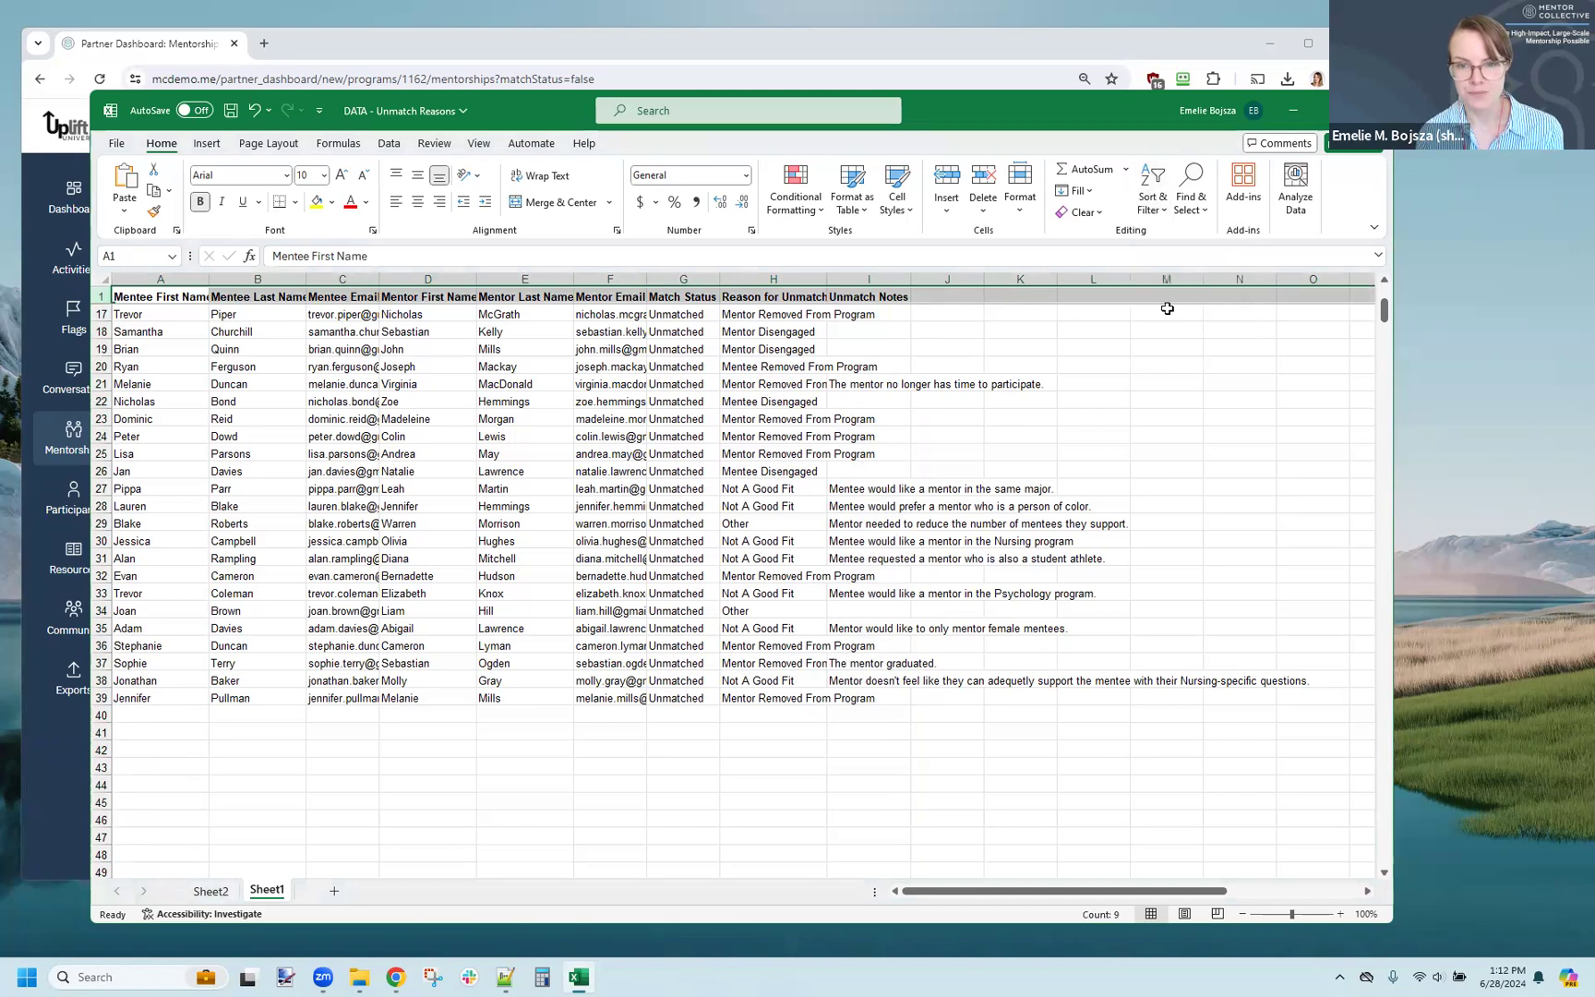
left_click(1174, 308)
Step: Filter the Unmatch Notes column to exclude blanks, showing only the rows that contain notes
left_click(902, 296)
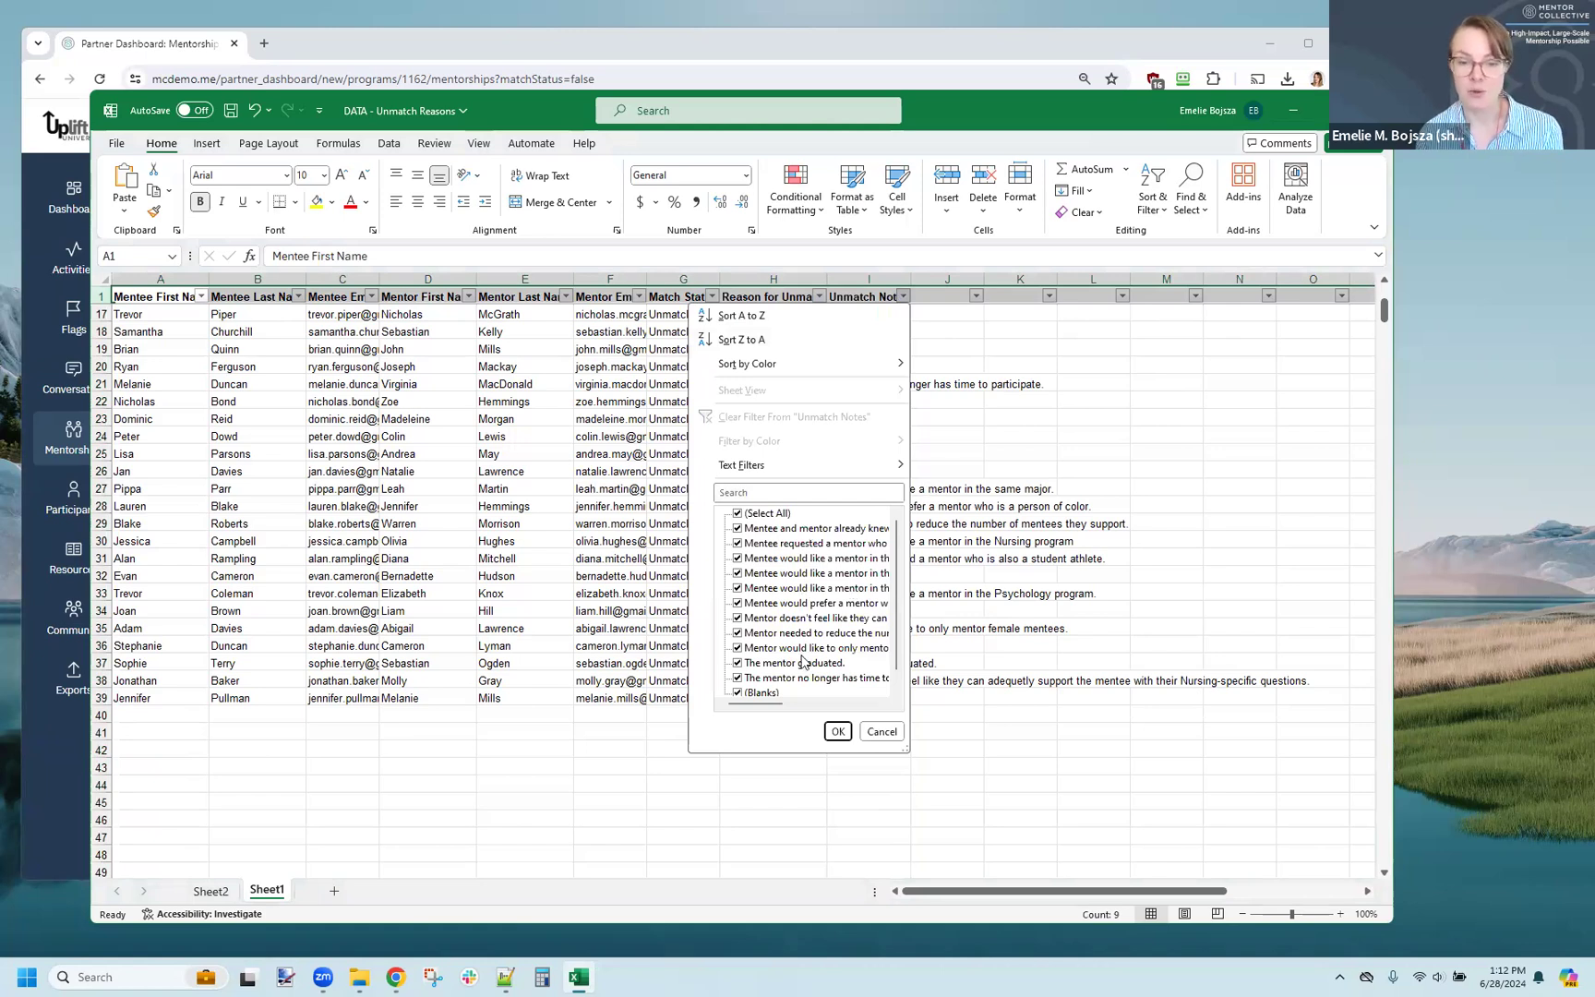
scroll(739, 683, "down", 1)
left_click(738, 679)
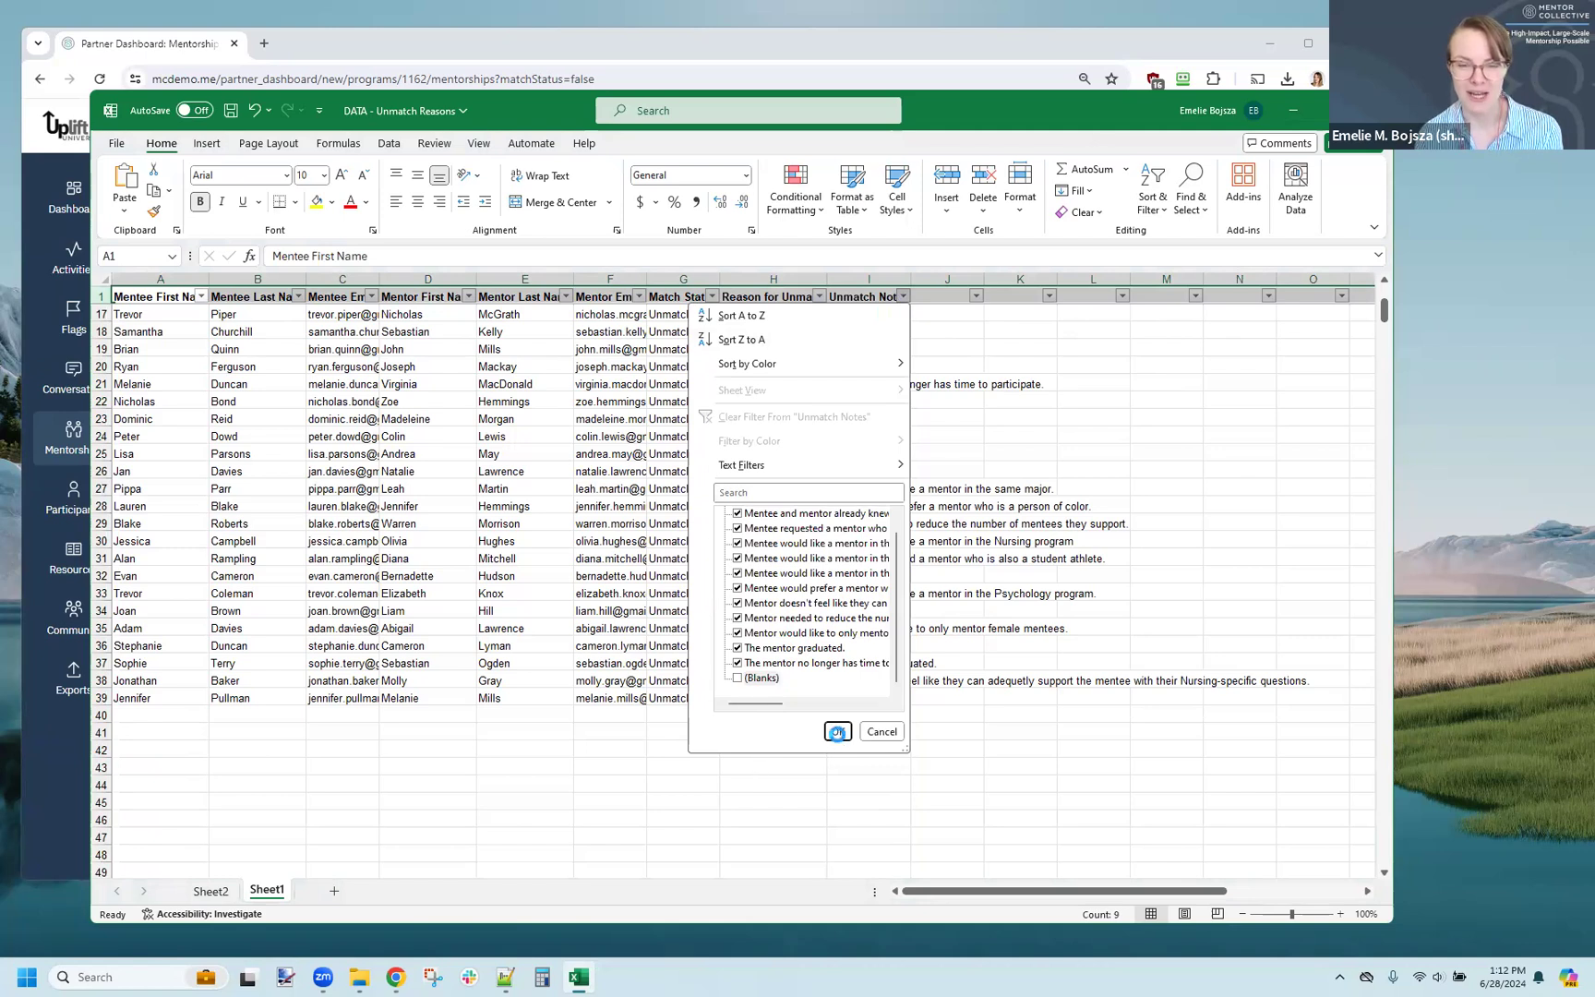
left_click(837, 731)
scroll(890, 547, "up", 2)
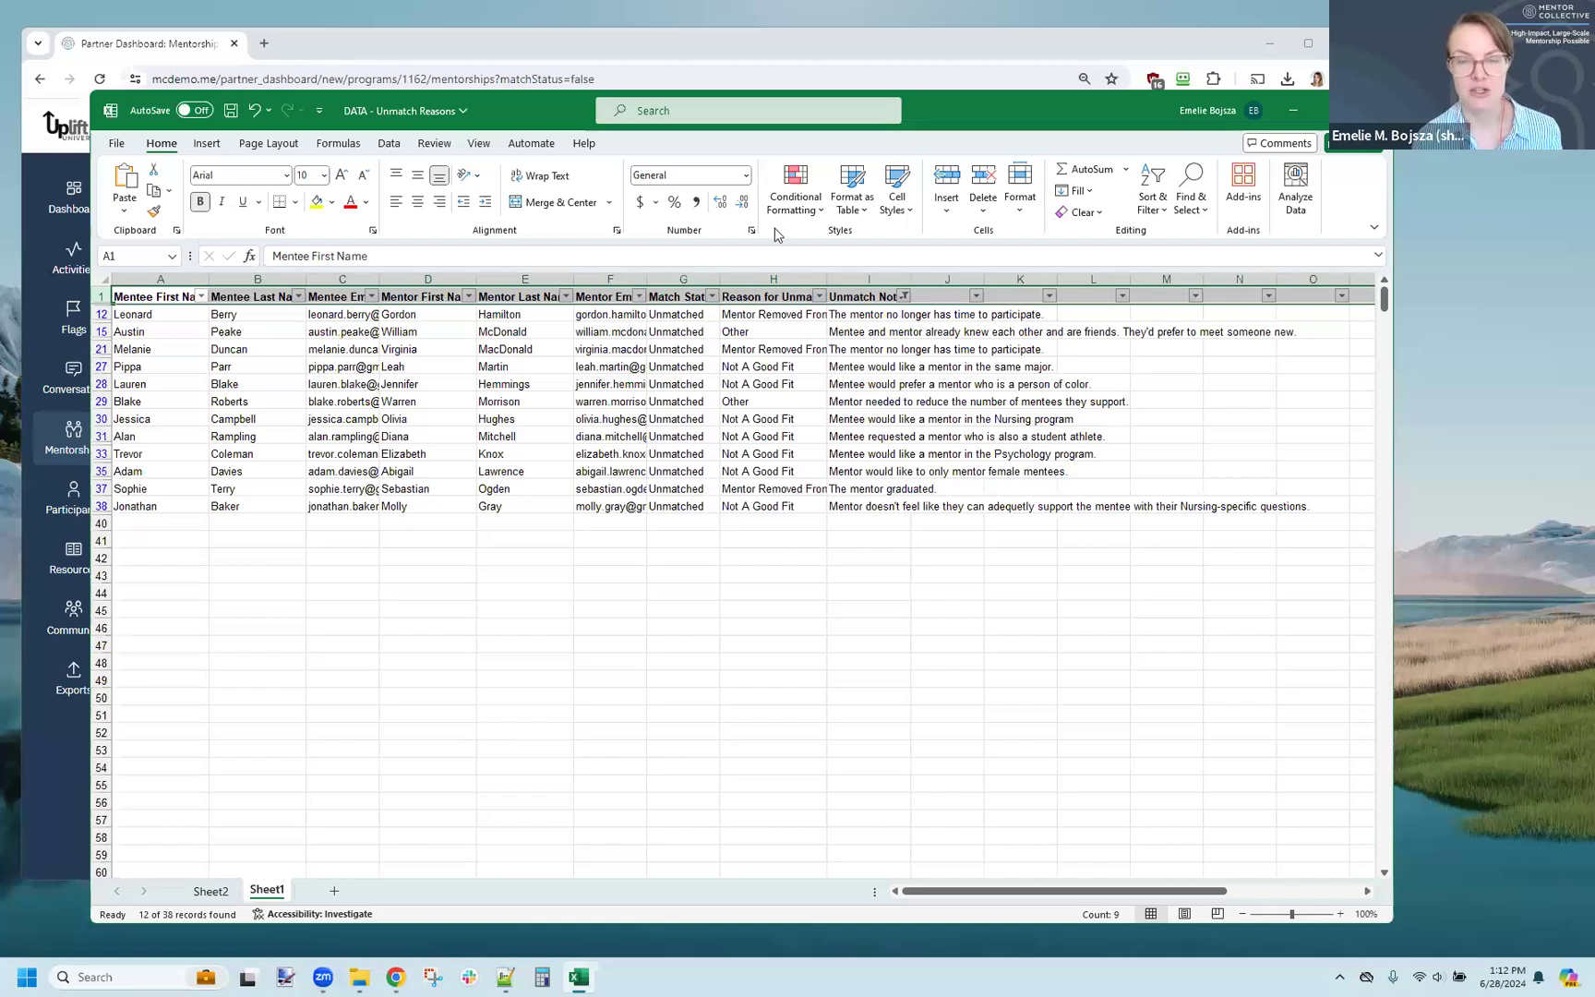
Step: Sort the rows by Reason for Unmatch from A to Z and widen that column to fit its contents
left_click(821, 295)
left_click(764, 314)
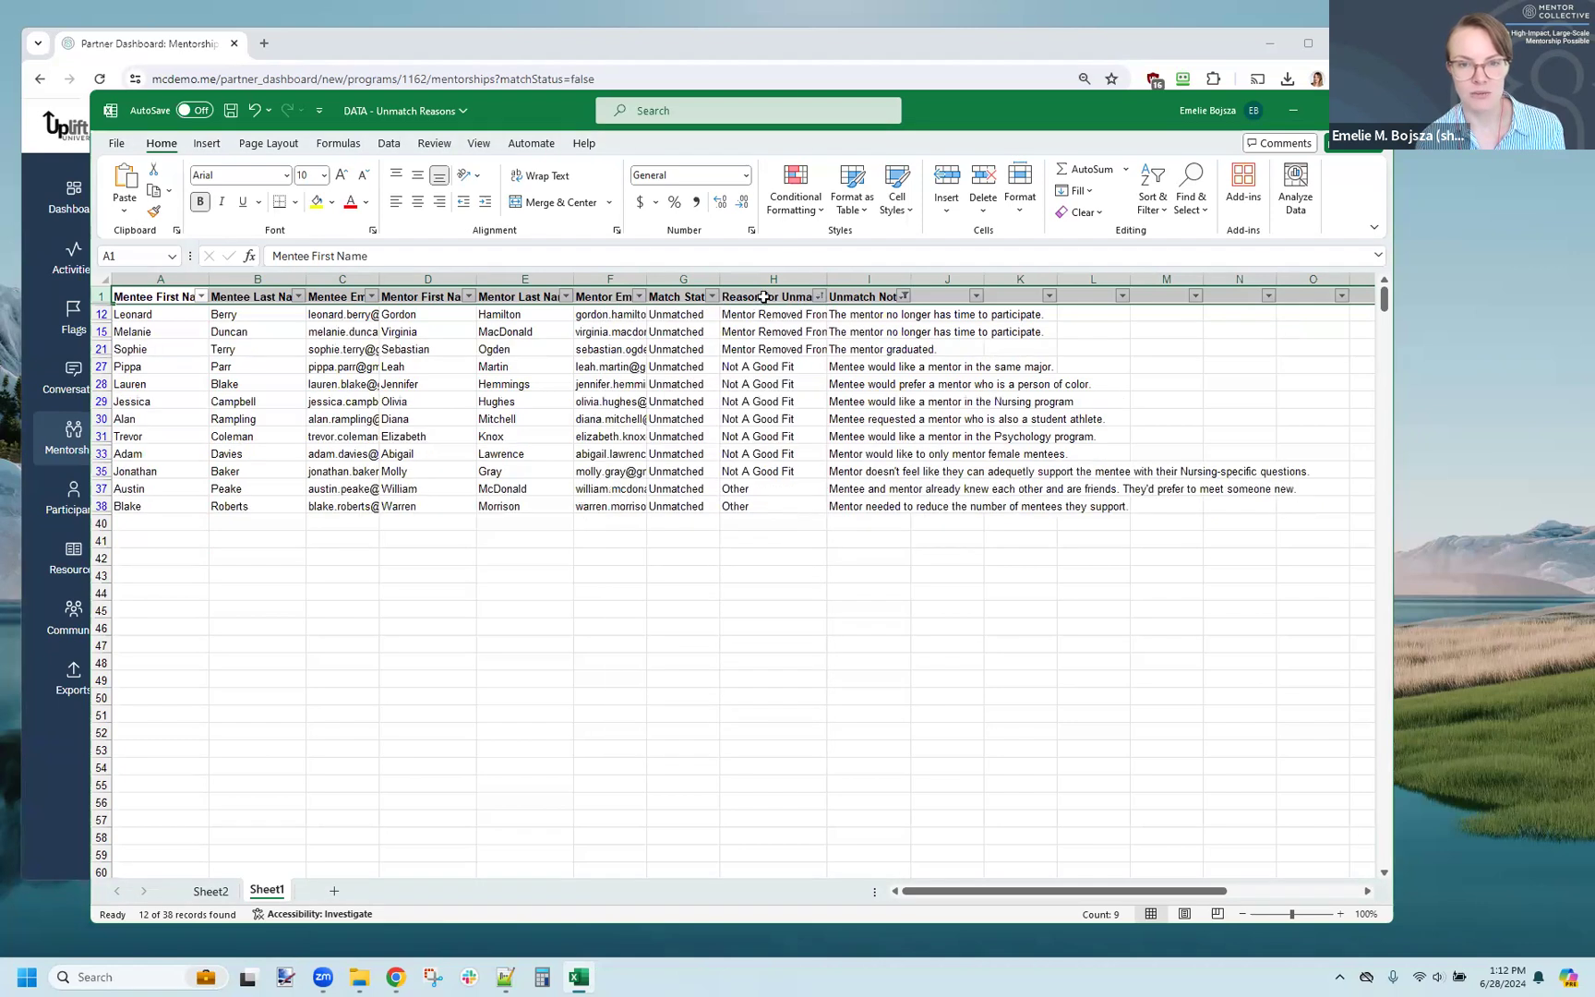
double_click(814, 280)
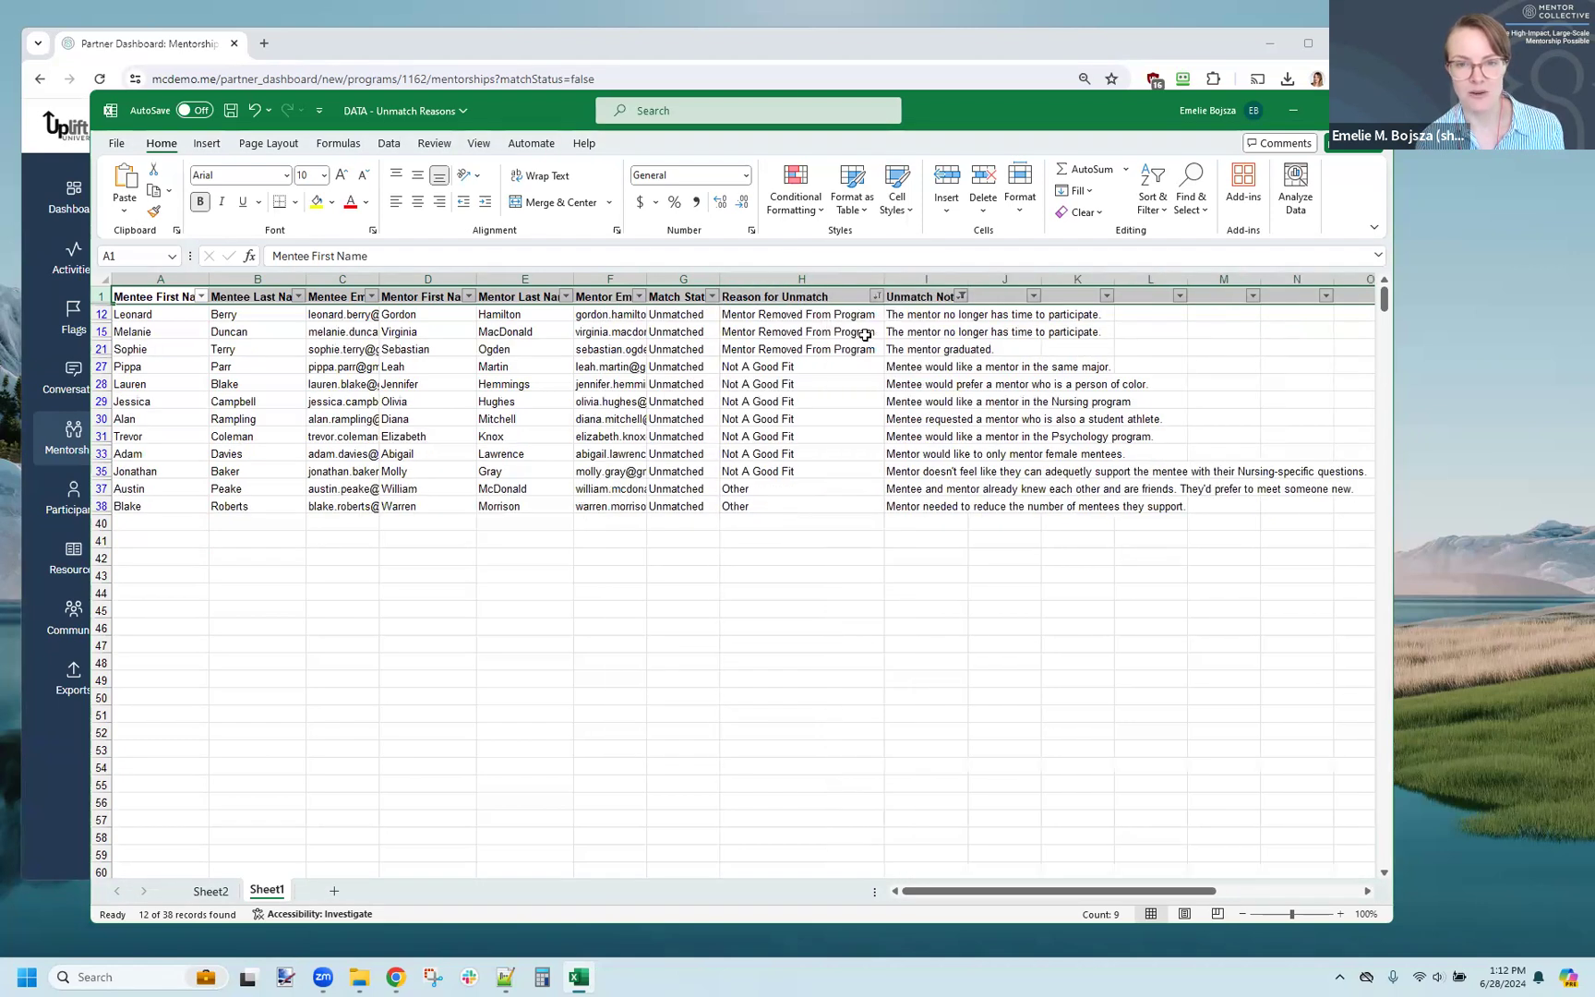
Step: Examine the unmatch notes recorded for the Mentor Removed From Program rows and the Not A Good Fit rows
left_click_drag(864, 314, 864, 349)
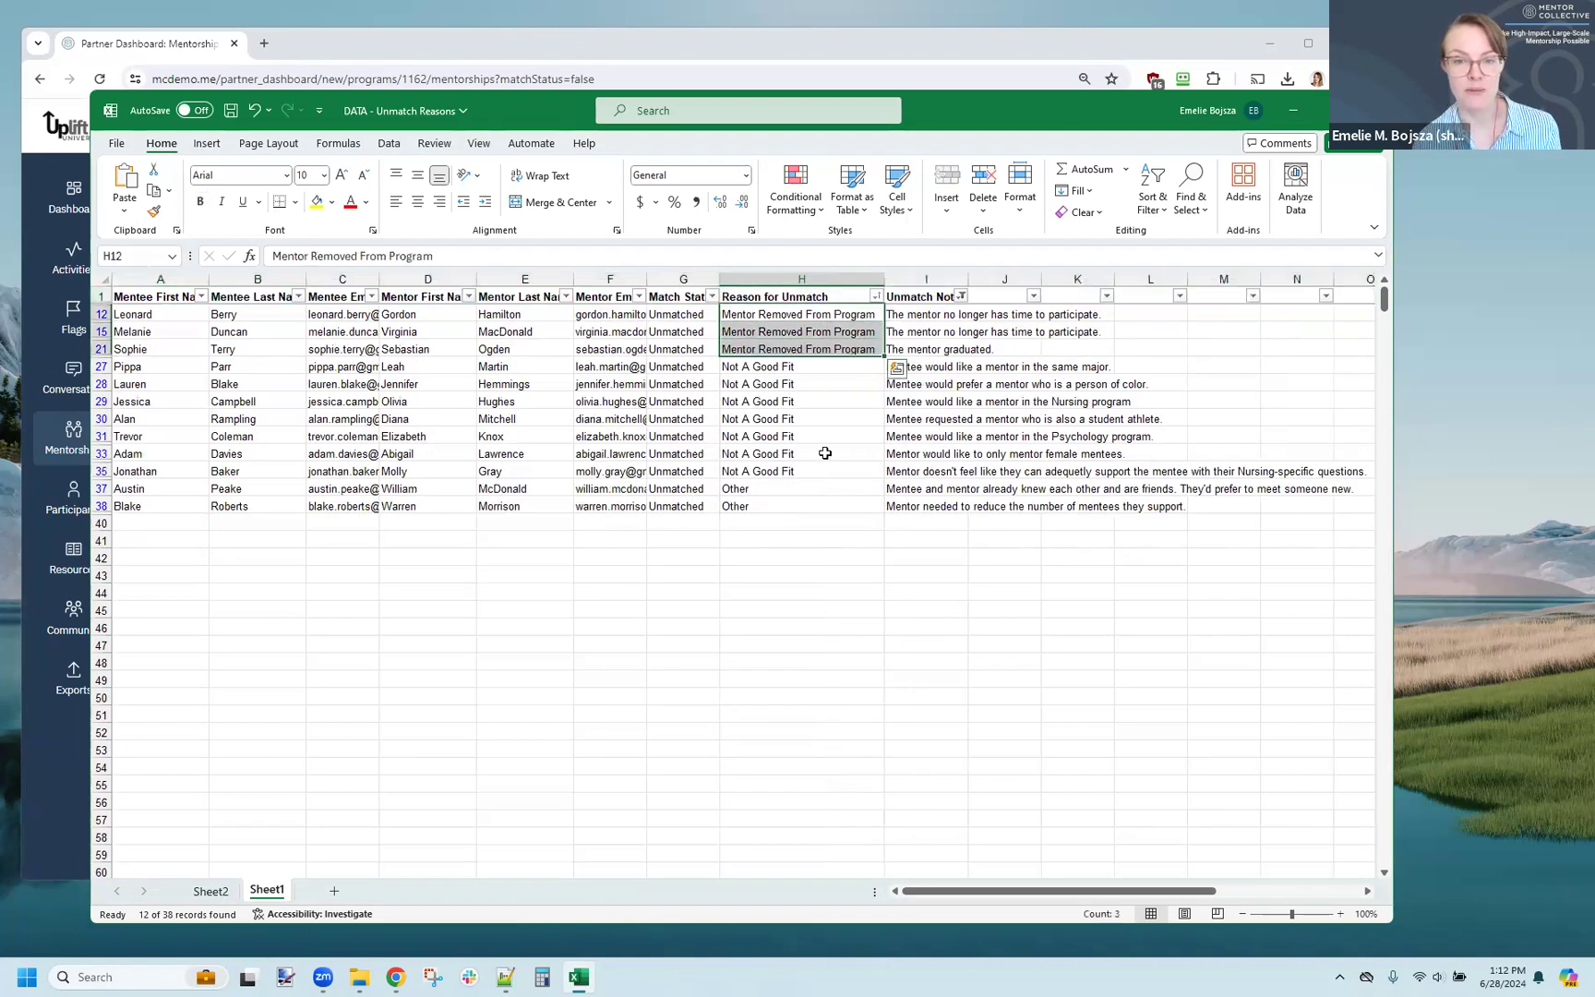
left_click_drag(920, 315, 926, 332)
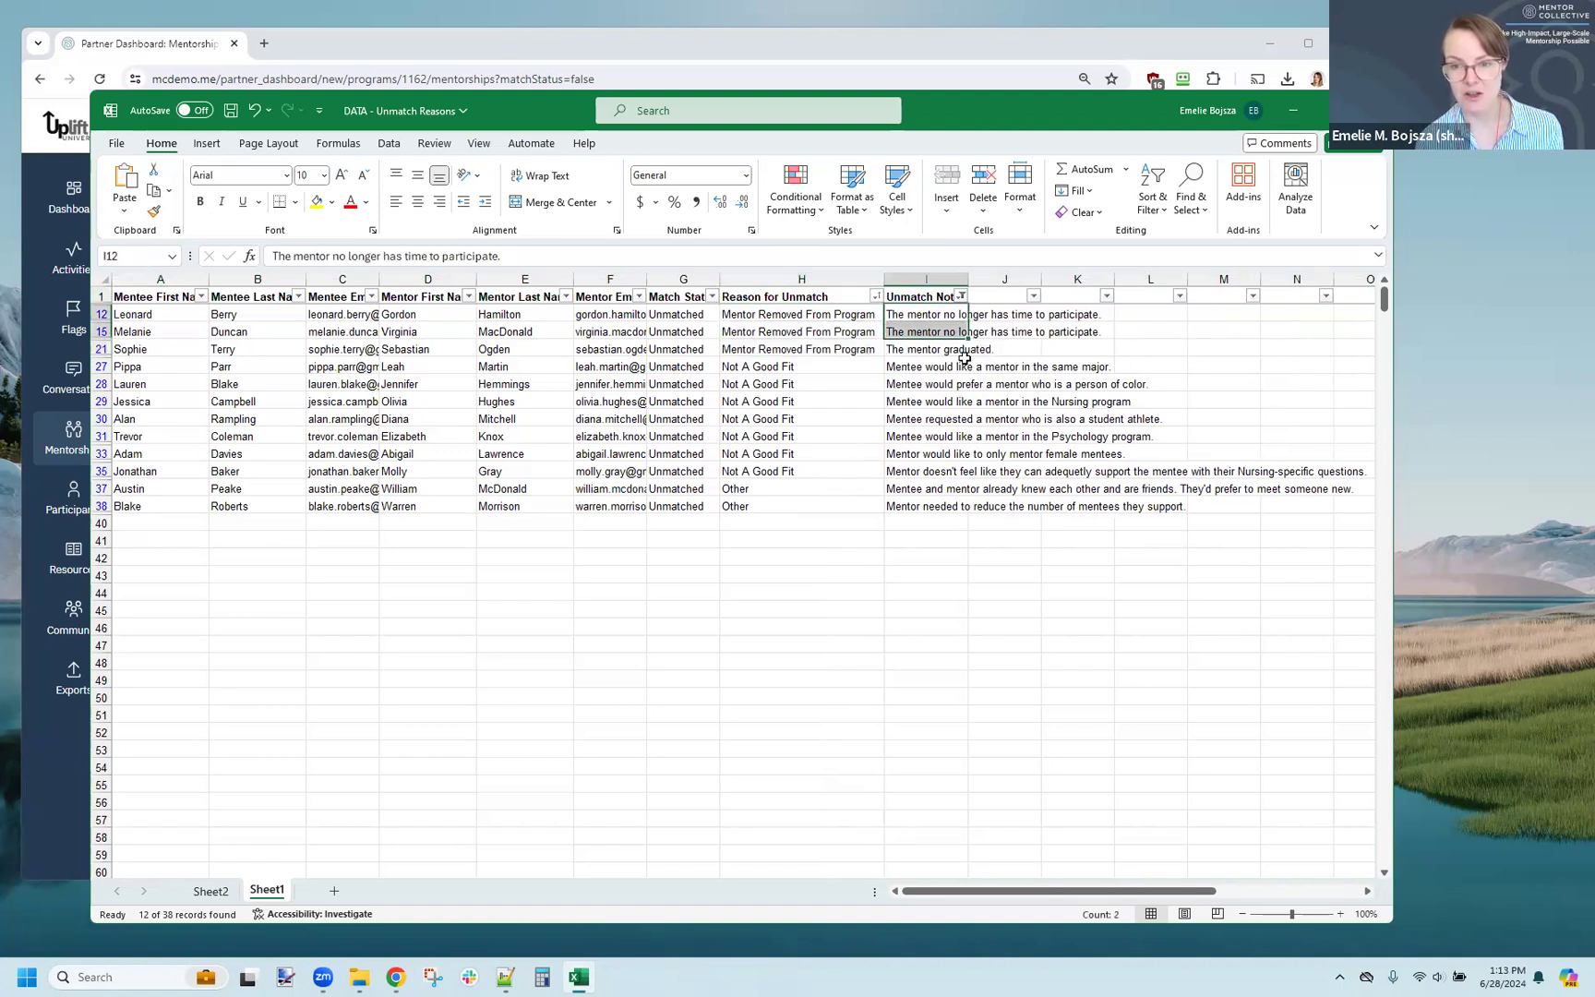
left_click(904, 349)
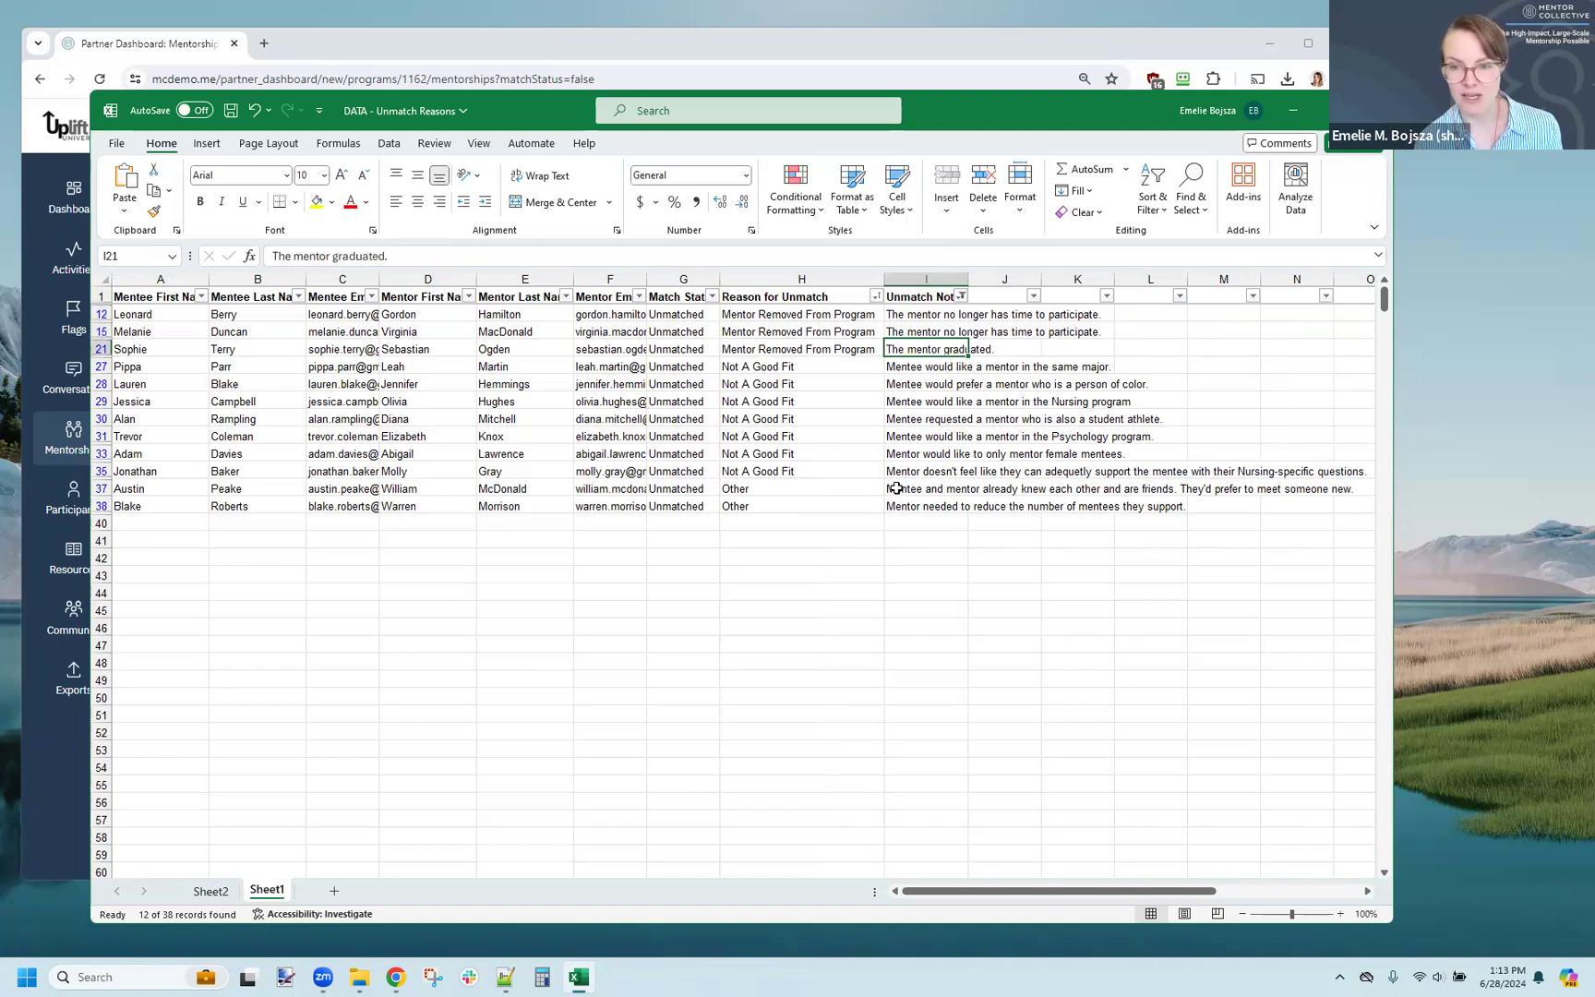
left_click_drag(820, 381, 829, 473)
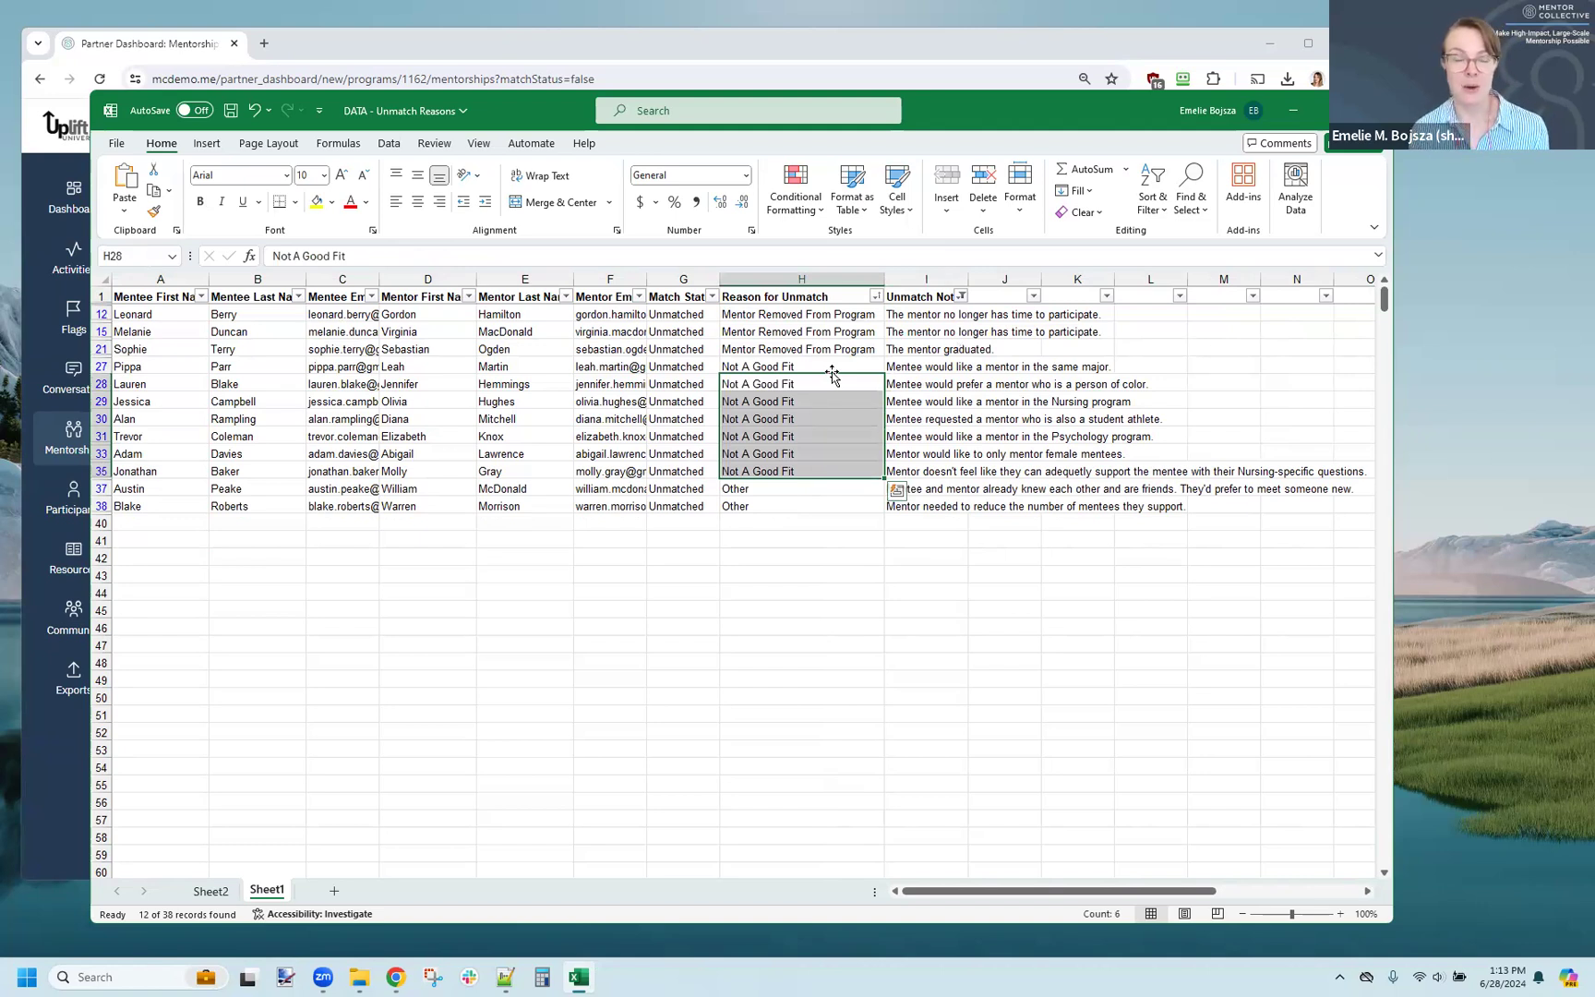
left_click(921, 367)
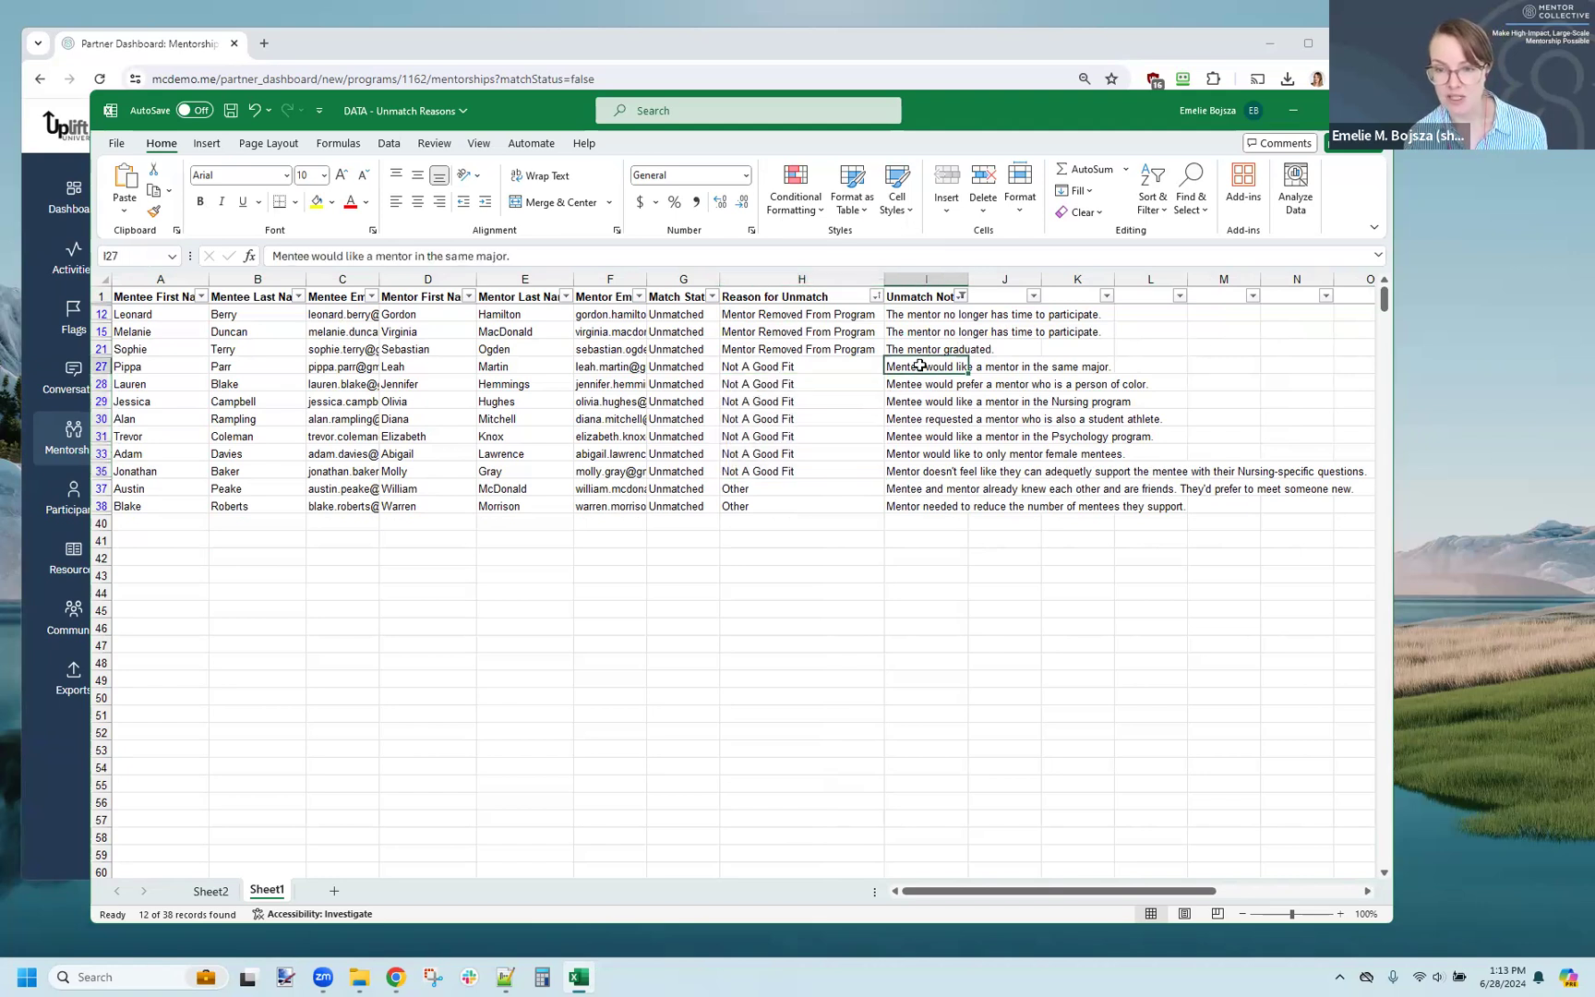
left_click(915, 419)
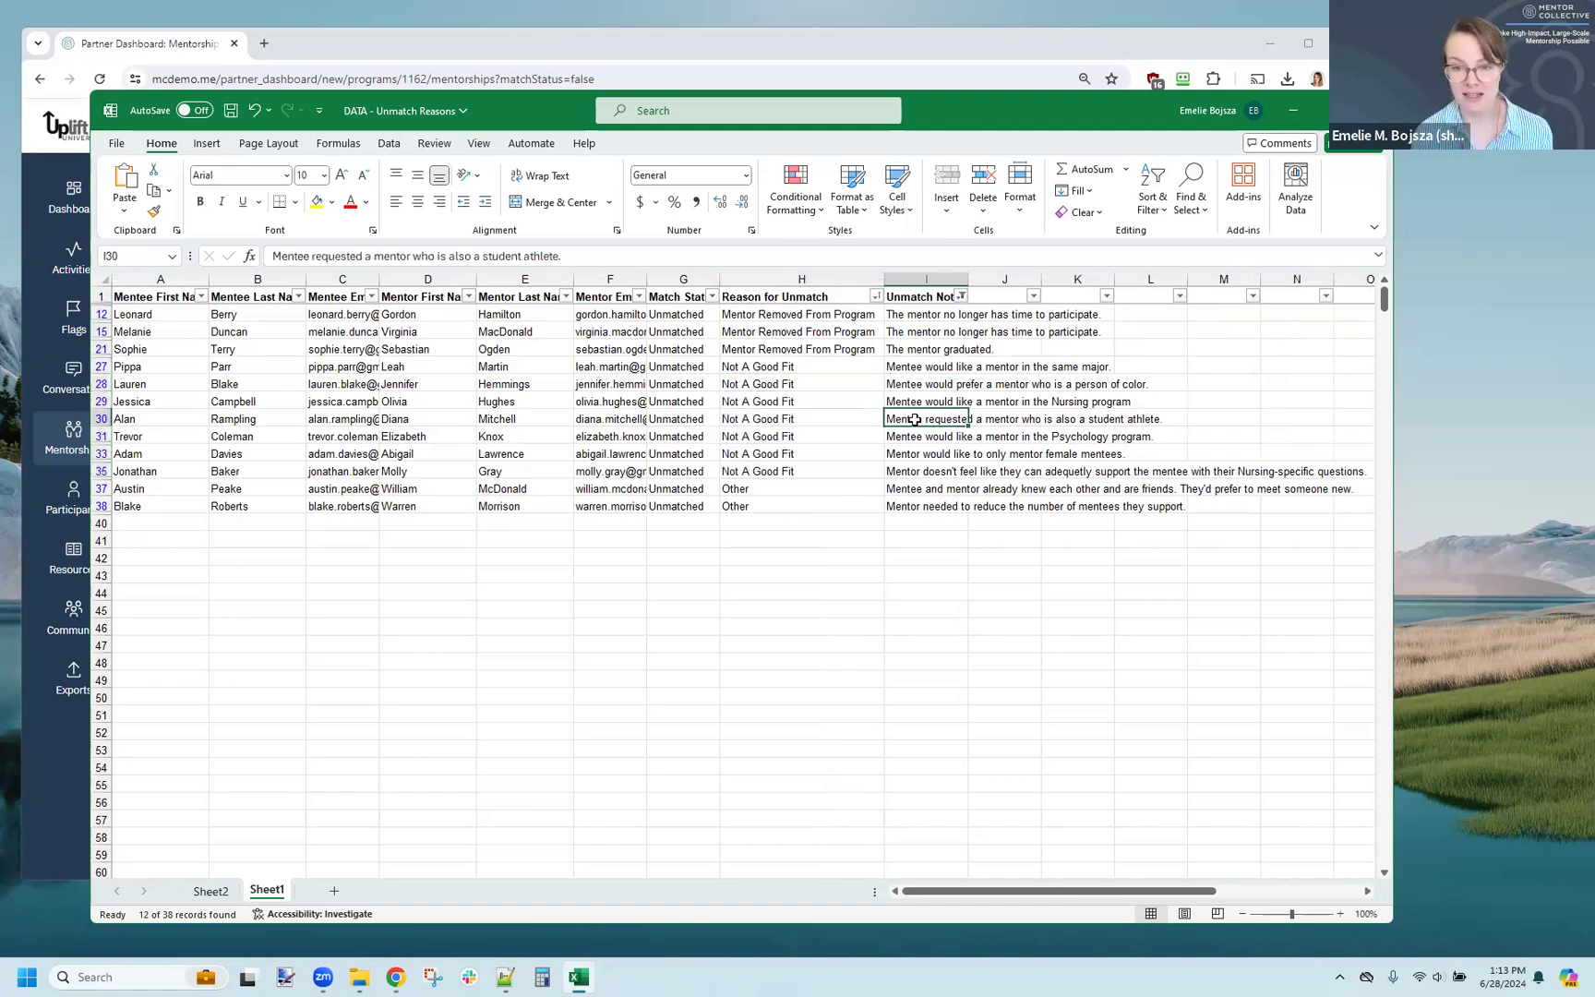
left_click(915, 453)
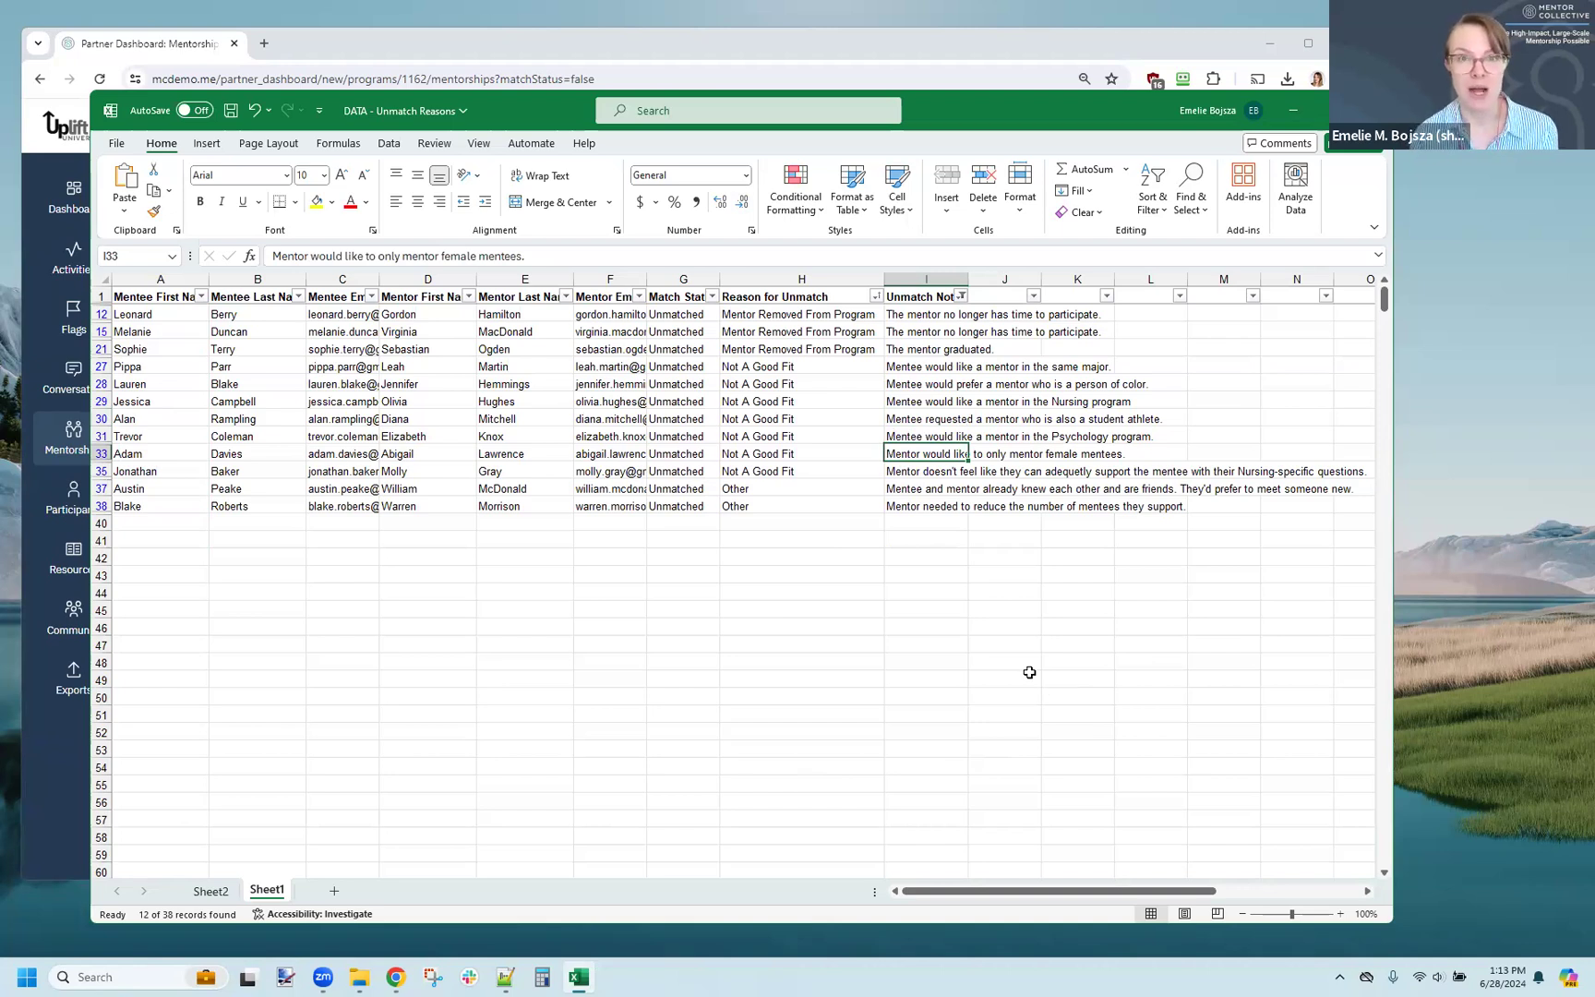
left_click(837, 210)
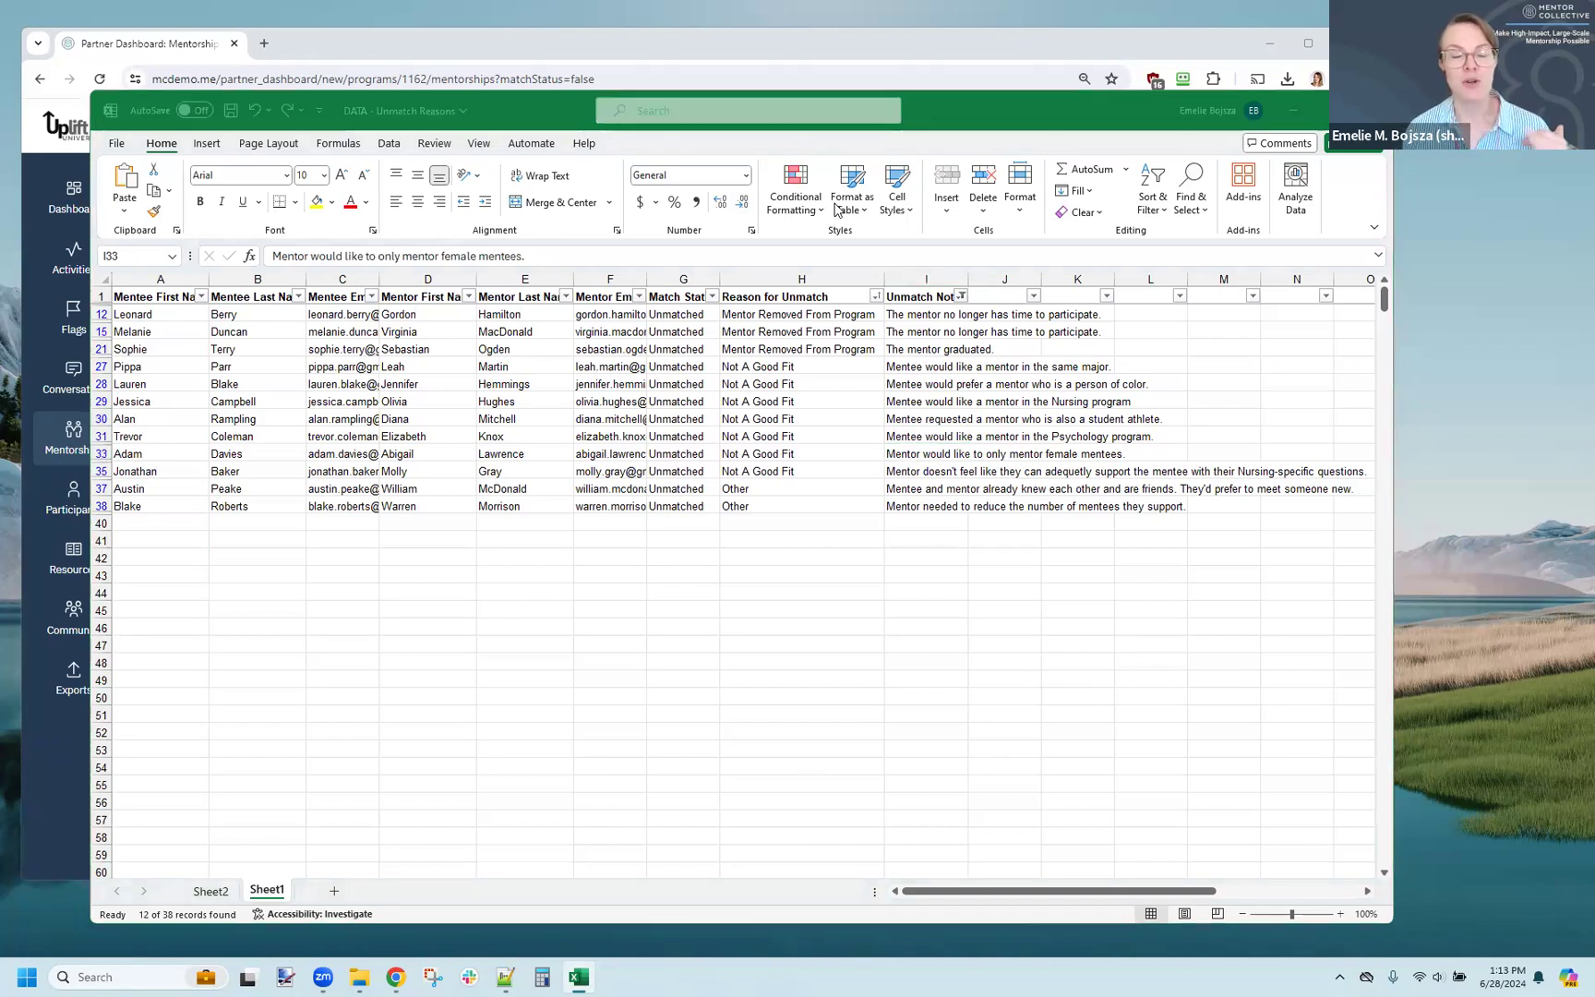